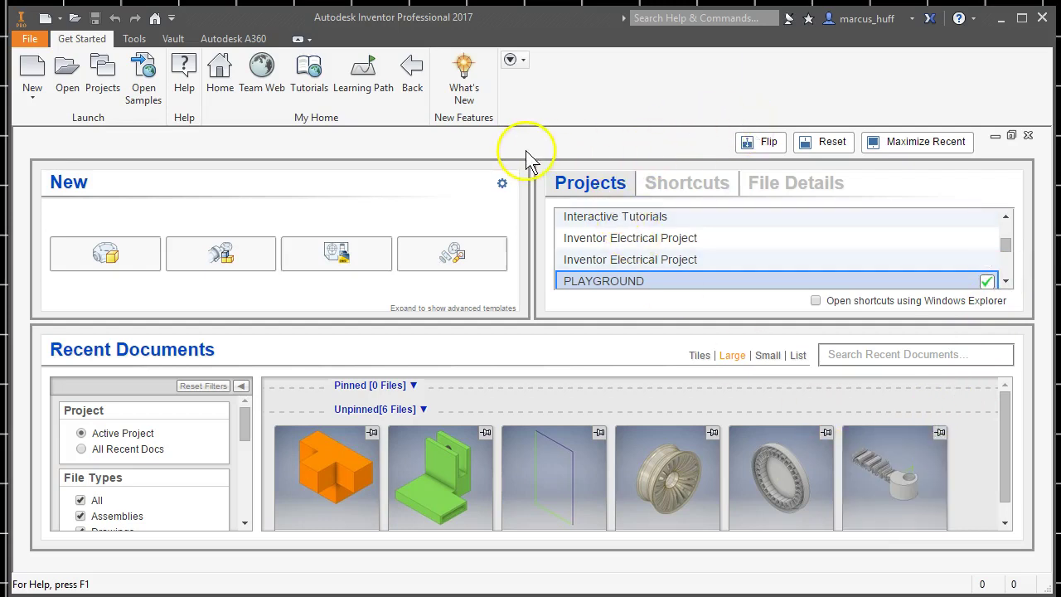
Create a new part file, Part1, from the Standard.ipt template
{"action": "left_click", "coordinate": [39, 73]}
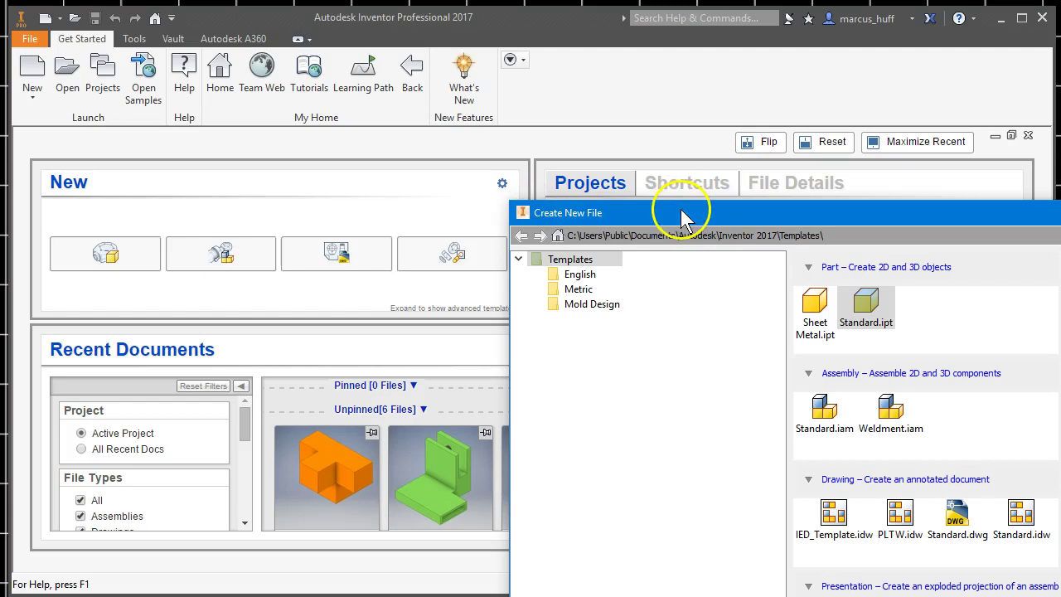
{"action": "left_click_drag", "start_coordinate": [685, 217], "coordinate": [341, 58]}
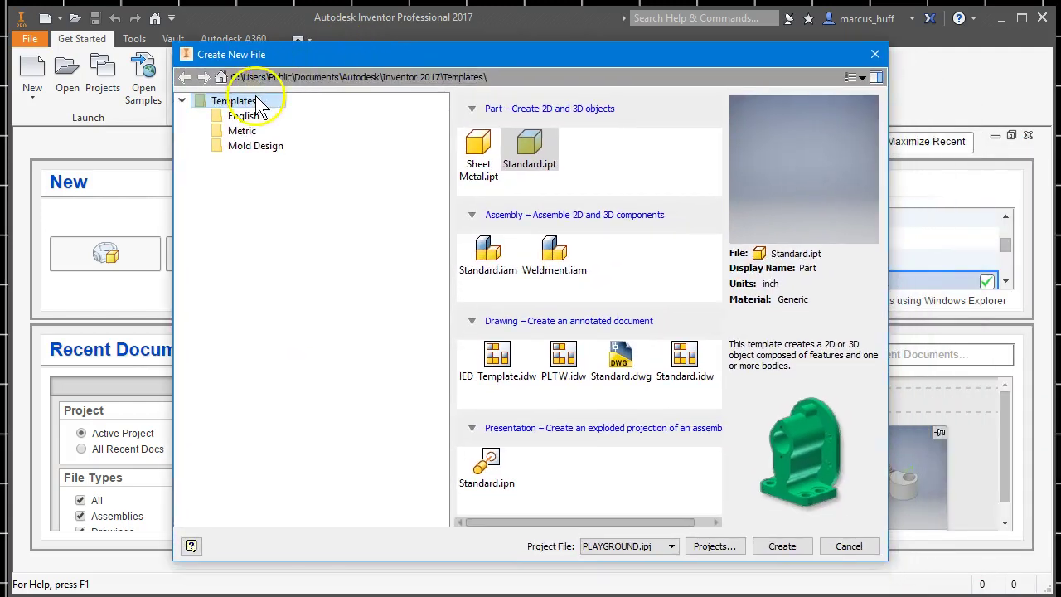
{"action": "left_click", "coordinate": [535, 151]}
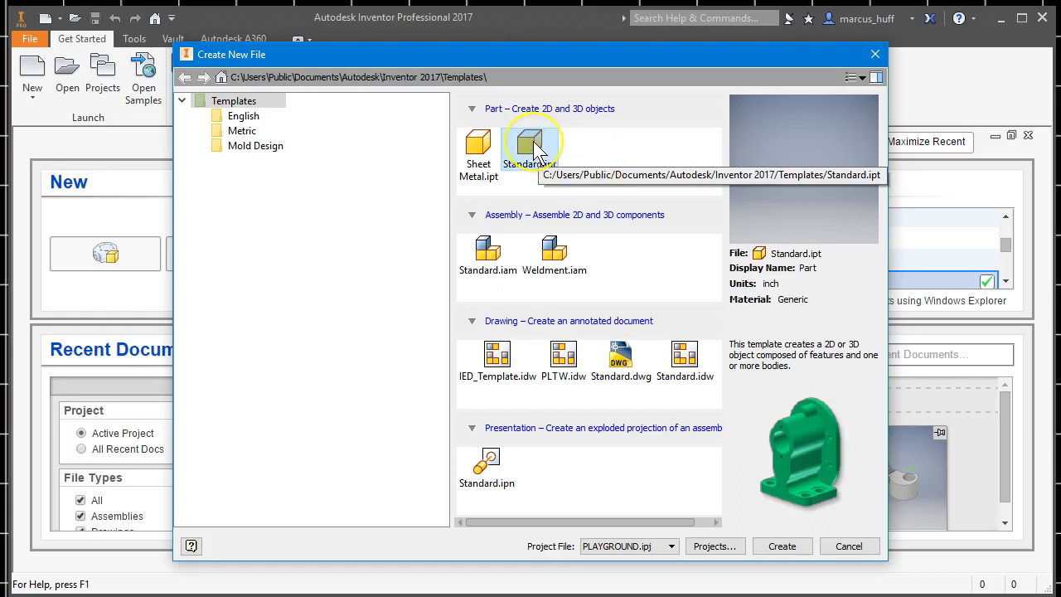
{"action": "double_click", "coordinate": [533, 145]}
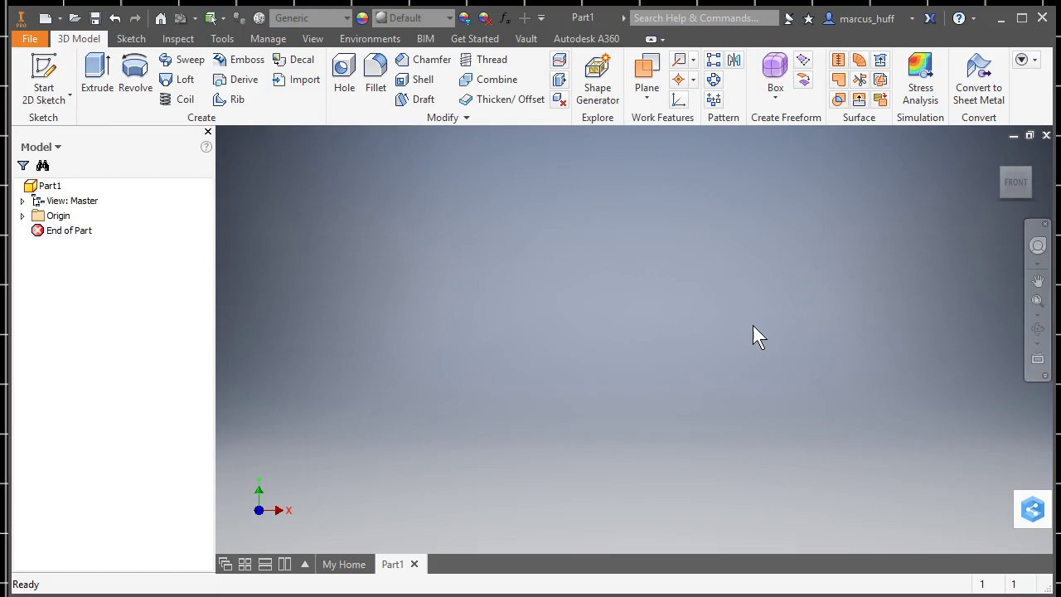
Start a 2D sketch on the XY origin plane
{"action": "left_click", "coordinate": [43, 71]}
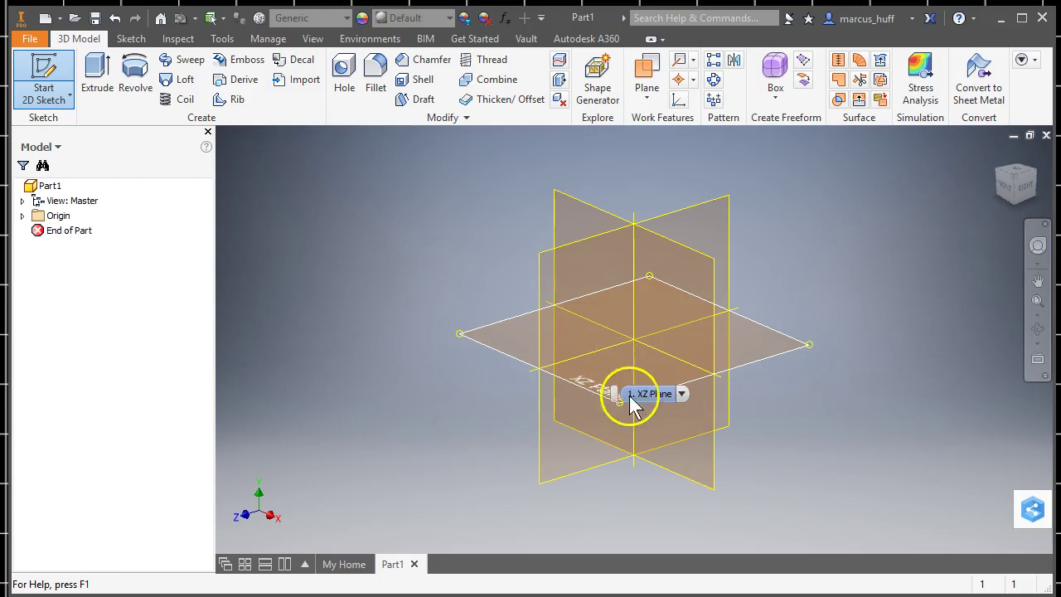
{"action": "left_click", "coordinate": [570, 210]}
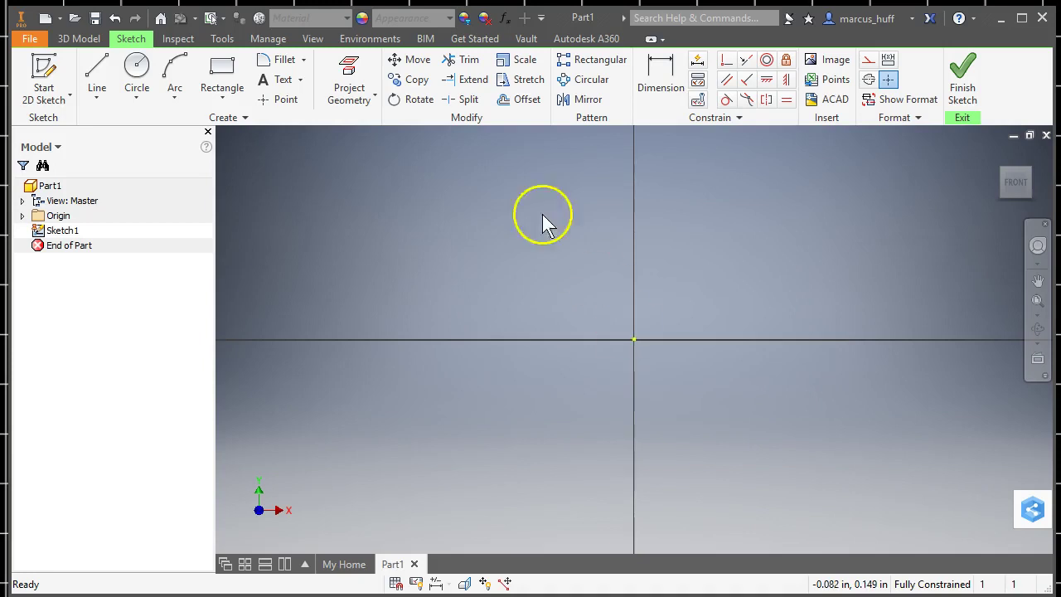
Draw a 3 in by 2 in rectangle from the origin and finish the sketch
{"action": "left_click", "coordinate": [231, 80]}
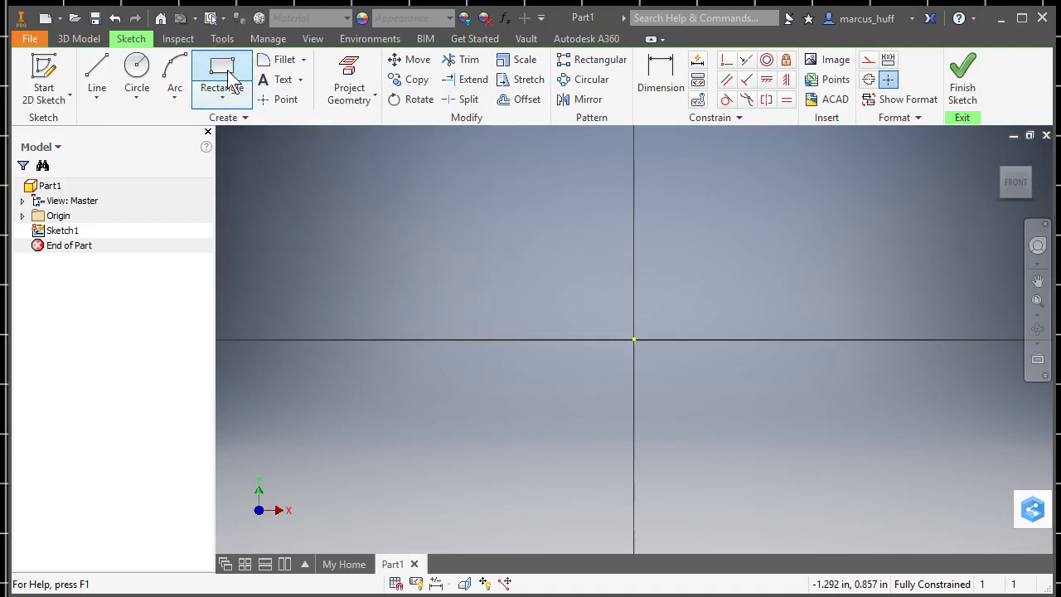
{"action": "left_click", "coordinate": [634, 340]}
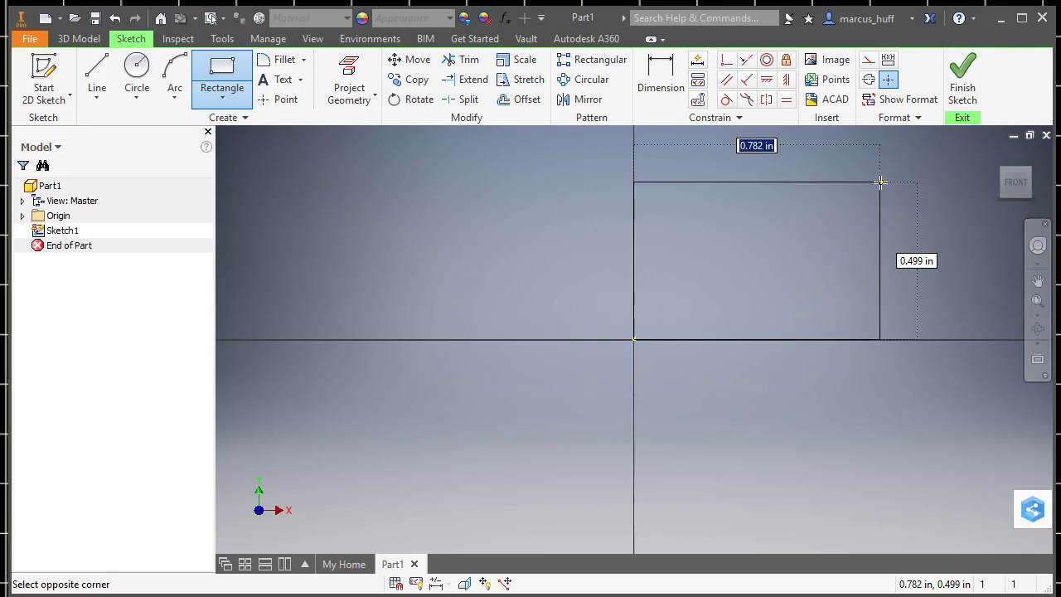
{"action": "type", "text": "3"}
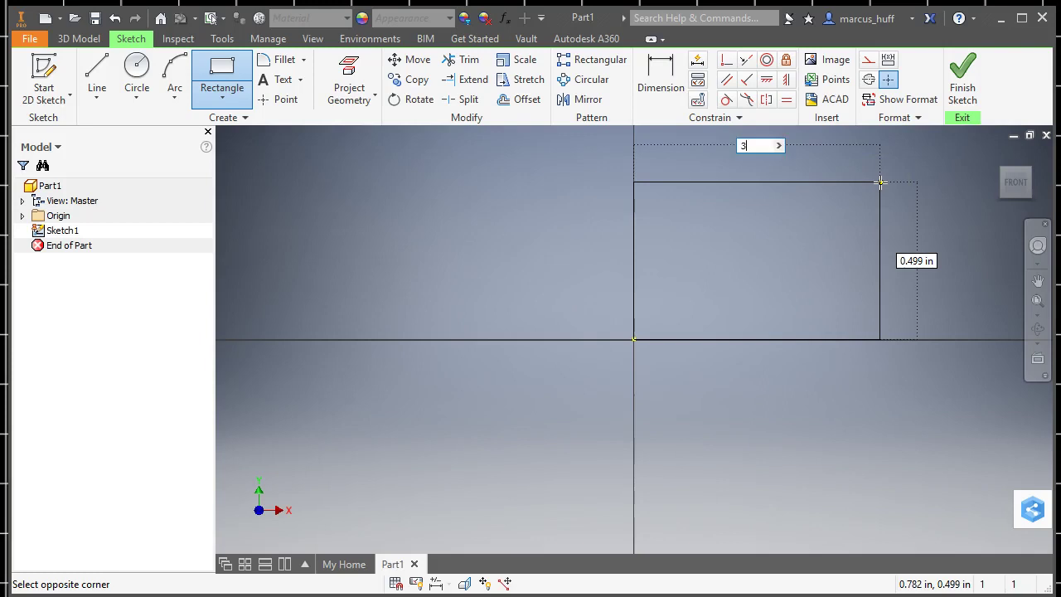
{"action": "key", "text": "Tab"}
{"action": "type", "text": "2"}
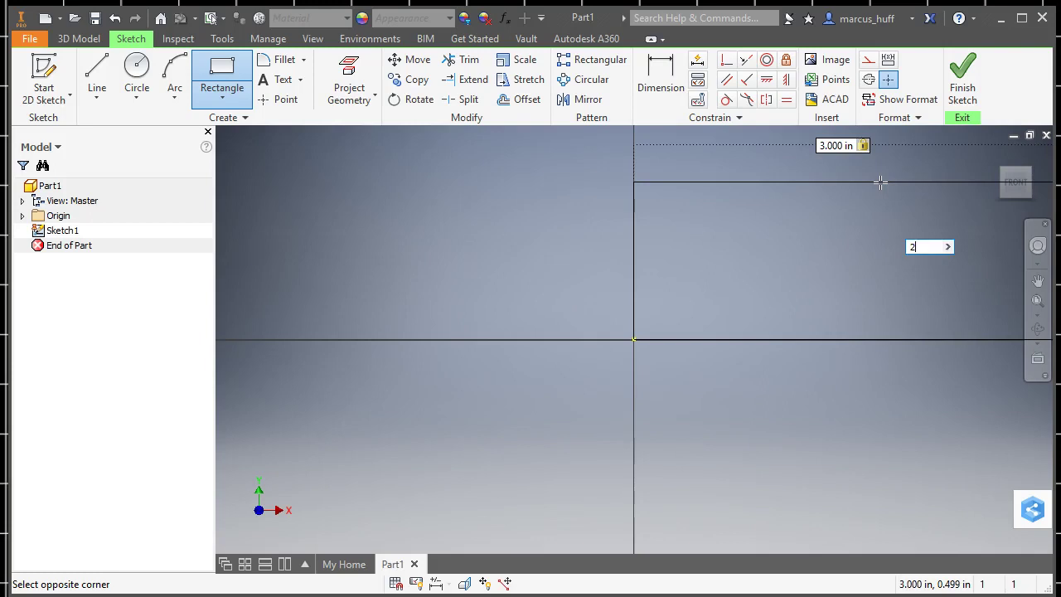
{"action": "key", "text": "Tab"}
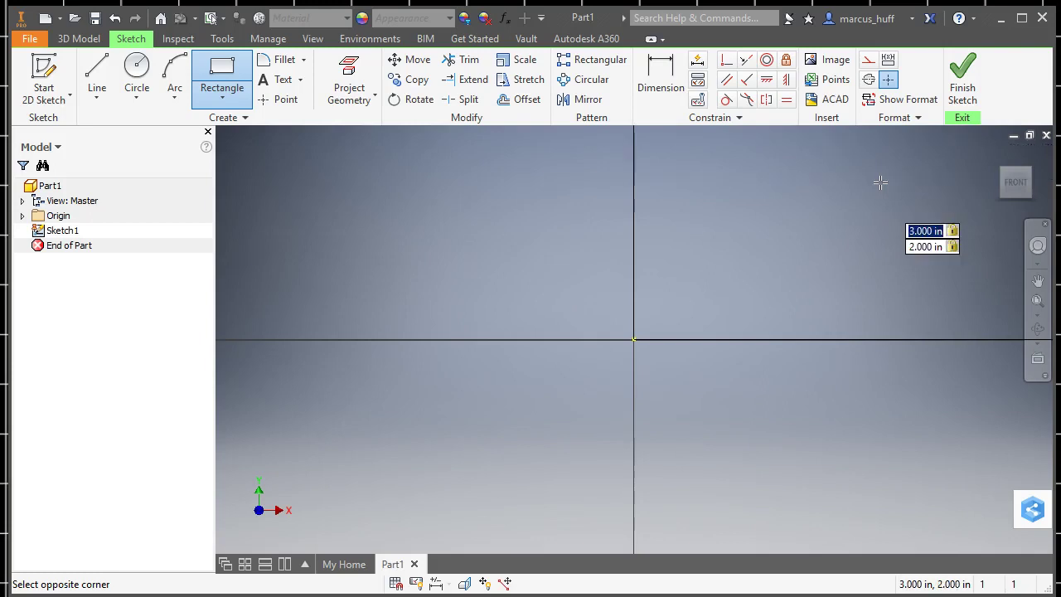
{"action": "key", "text": "Return"}
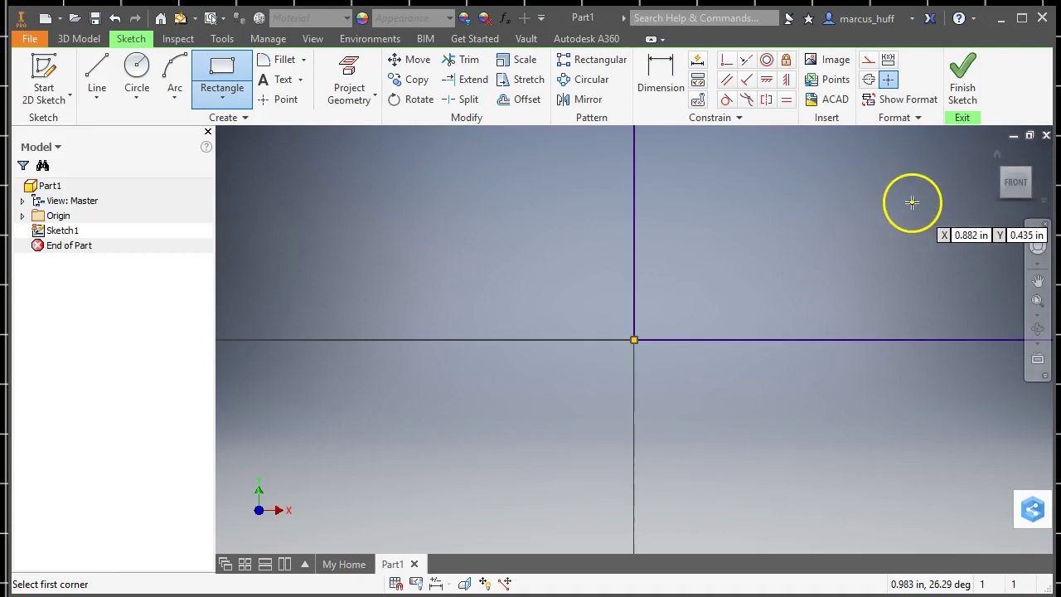
{"action": "mouse_move", "coordinate": [994, 162]}
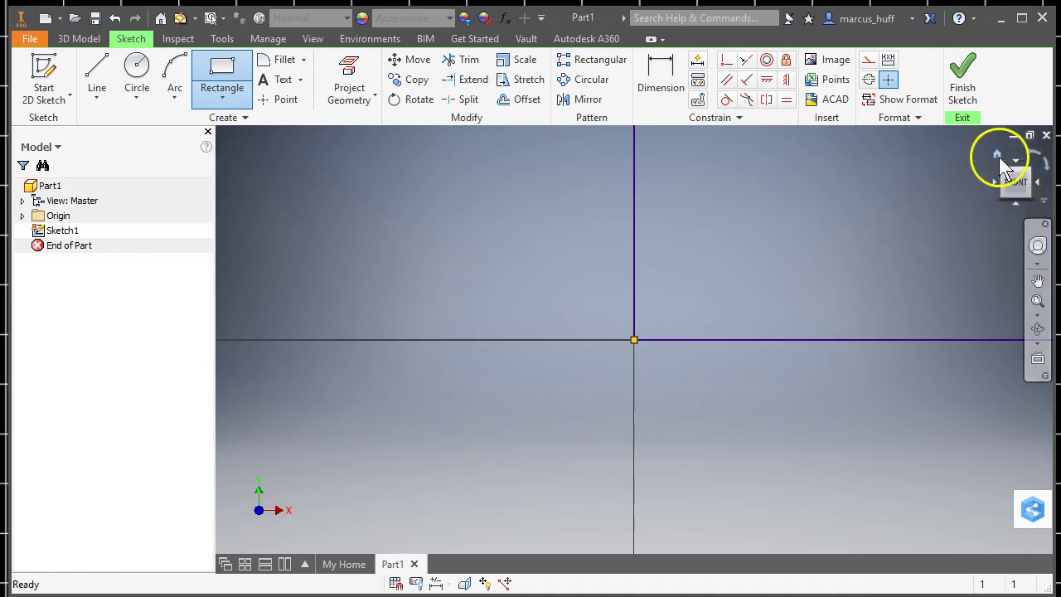
{"action": "left_click", "coordinate": [961, 77]}
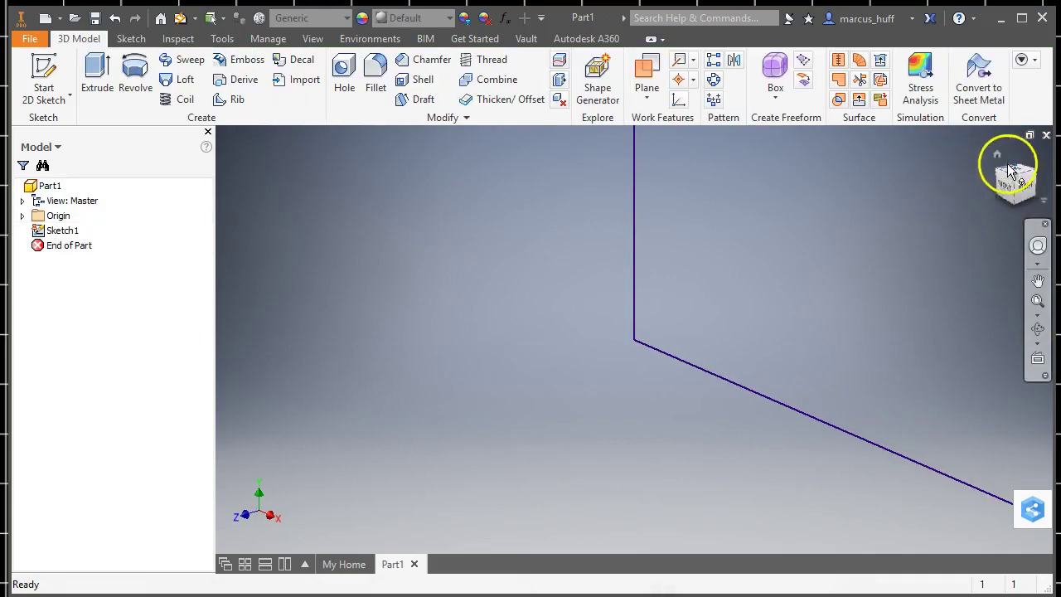
Extrude the rectangle 1 in to form a 3 × 2 × 1 in block, viewed from Home
{"action": "left_click", "coordinate": [997, 155]}
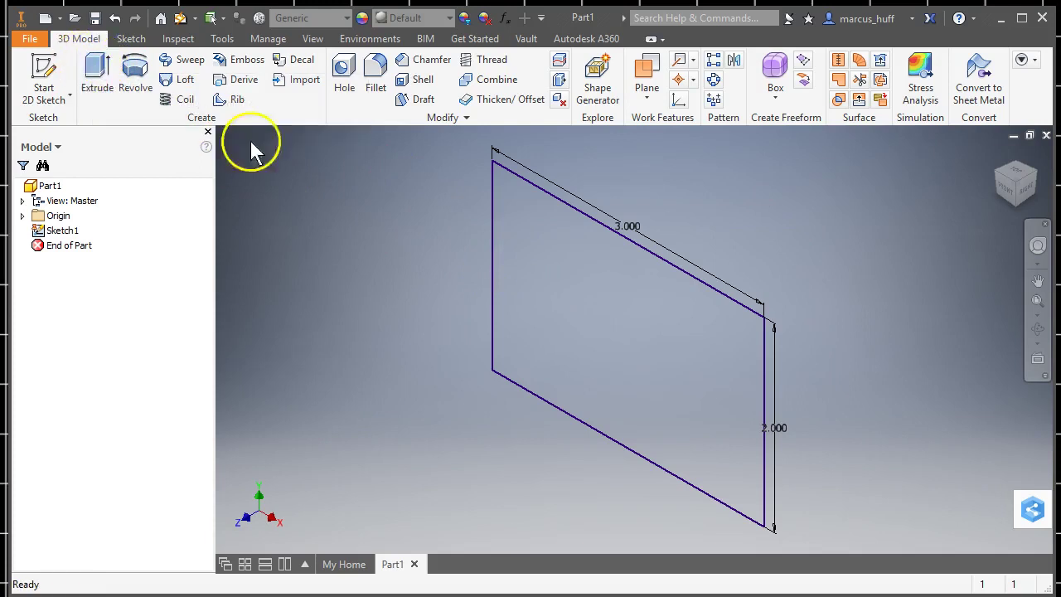
{"action": "left_click", "coordinate": [97, 70]}
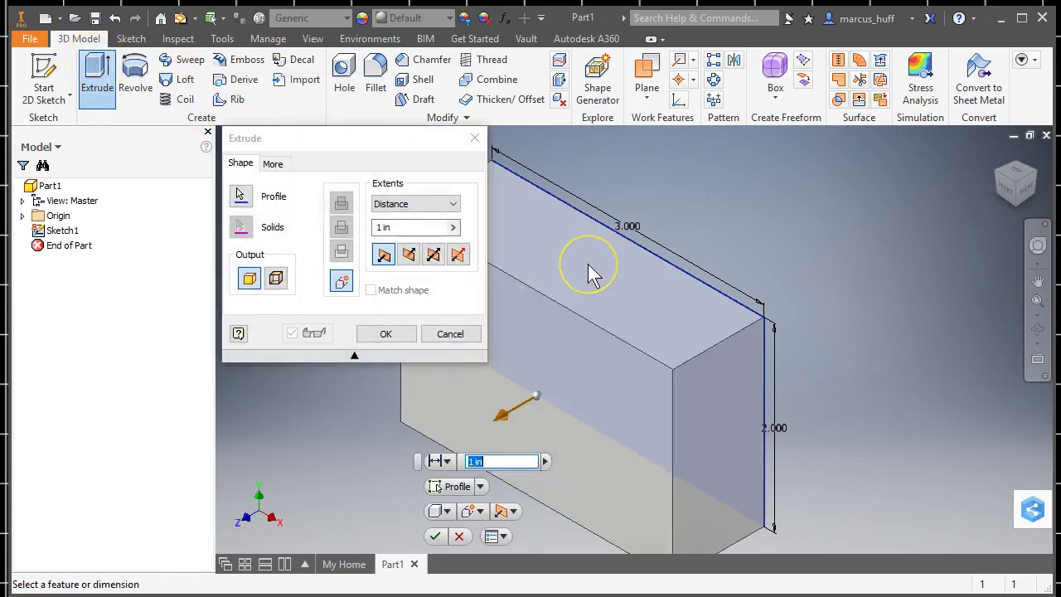
{"action": "left_click", "coordinate": [588, 265]}
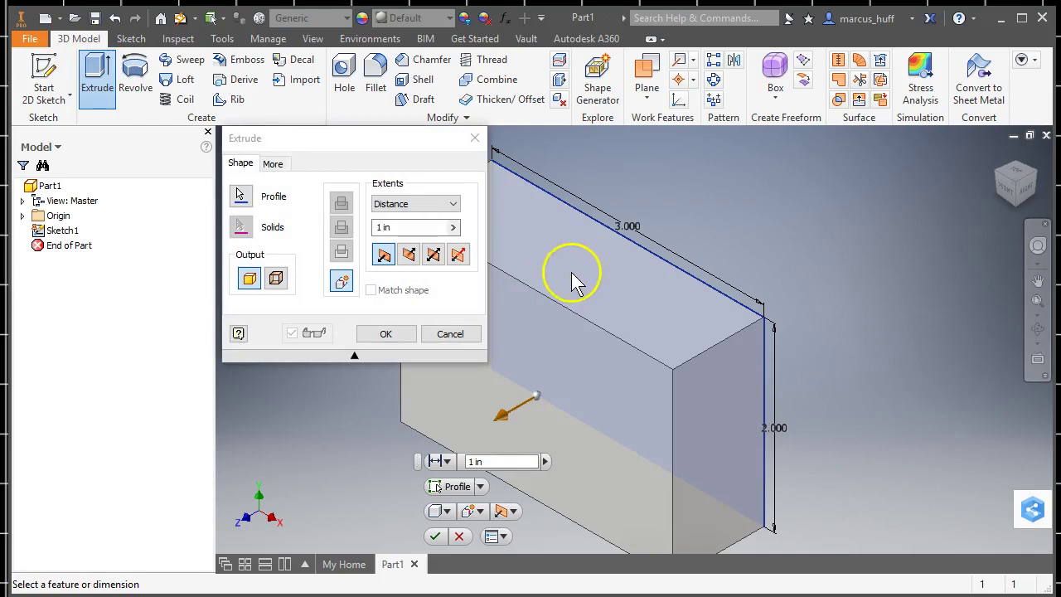
{"action": "left_click", "coordinate": [373, 227]}
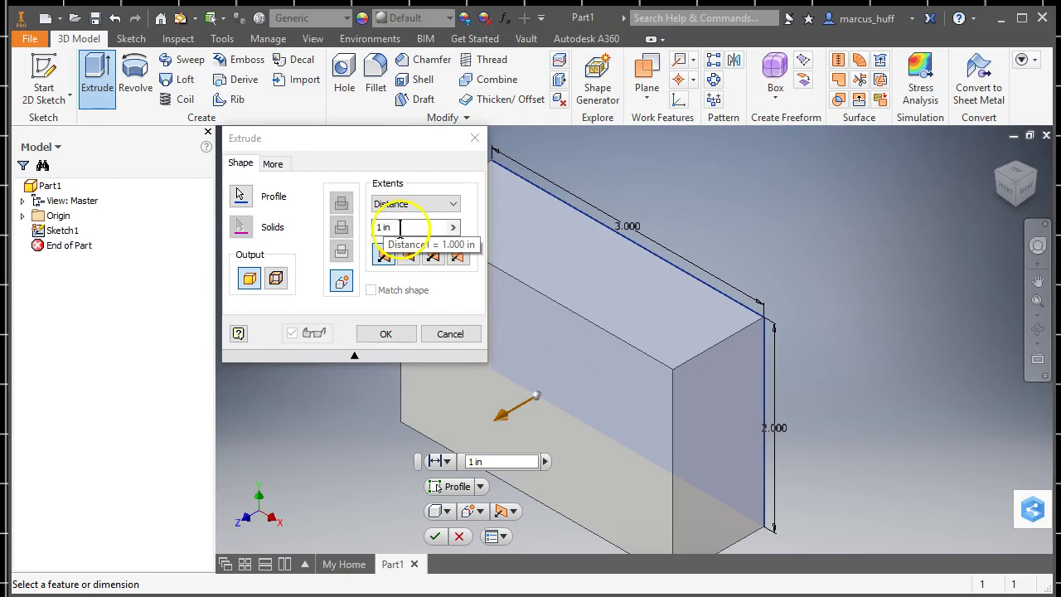
{"action": "left_click", "coordinate": [385, 334]}
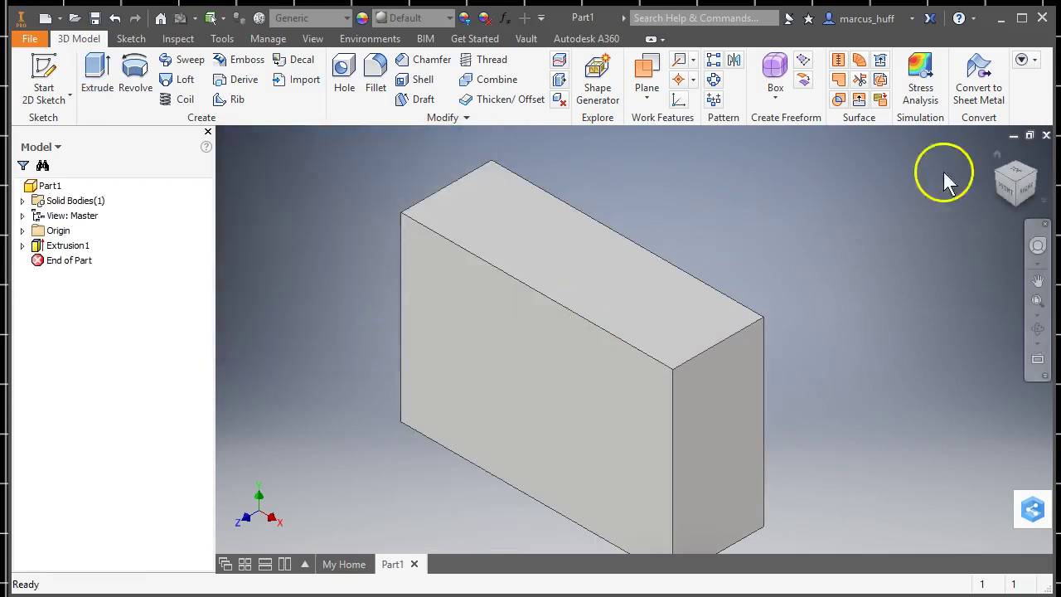
{"action": "left_click", "coordinate": [998, 153]}
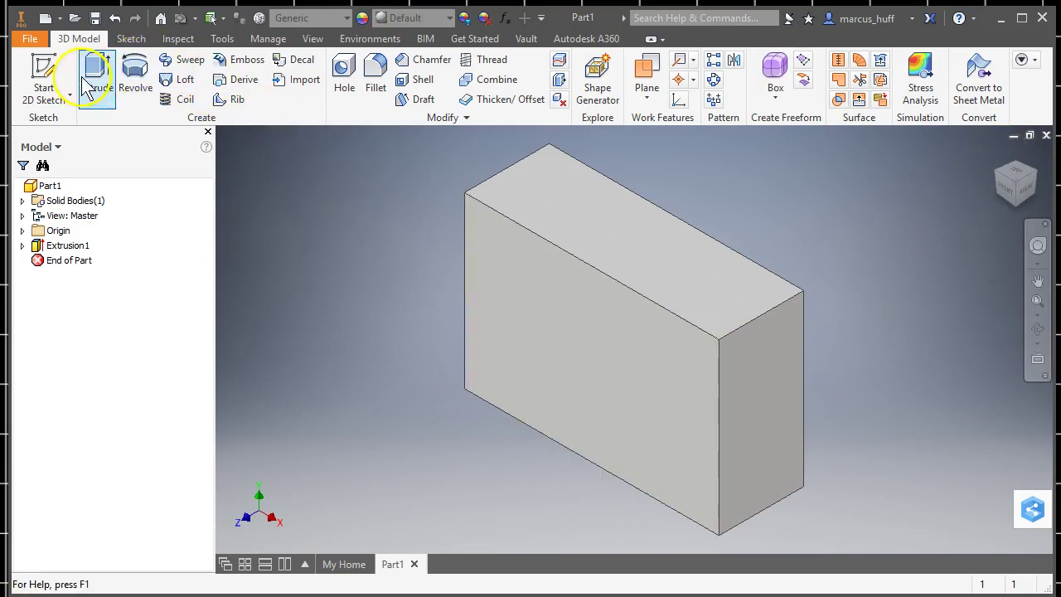
Start a new sketch on the block's front face and recentre the view on it
{"action": "left_click", "coordinate": [43, 82]}
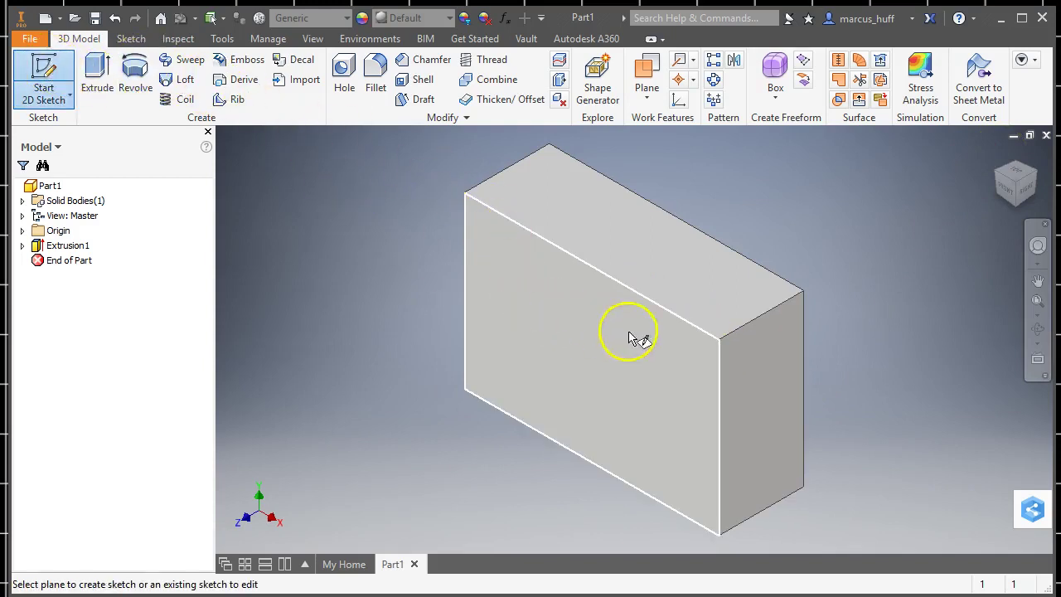
{"action": "left_click", "coordinate": [669, 340]}
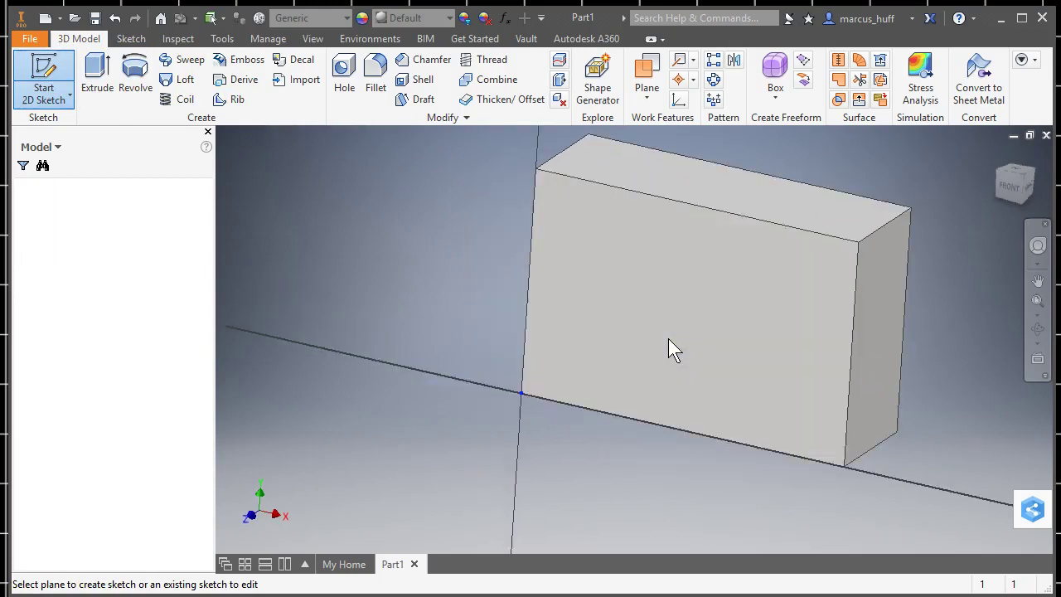
{"action": "key", "text": "F2"}
{"action": "mouse_move", "coordinate": [846, 194]}
{"action": "left_mouse_down"}
{"action": "mouse_move", "coordinate": [705, 290]}
{"action": "mouse_move", "coordinate": [628, 326]}
{"action": "left_mouse_up"}
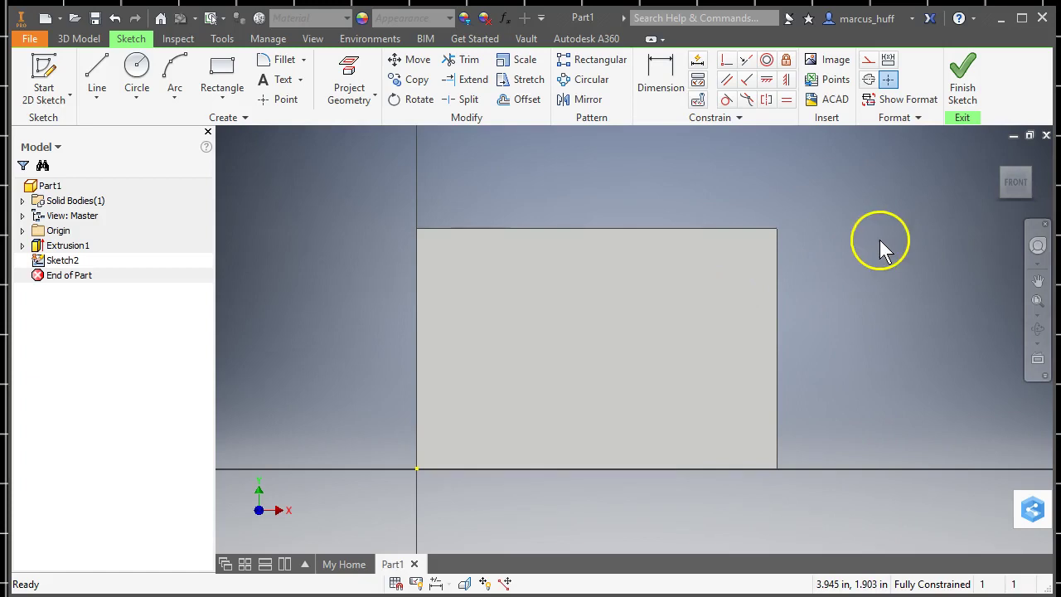
Draw a 1 in by 1 in square from the face's top-right corner
{"action": "left_click", "coordinate": [236, 71]}
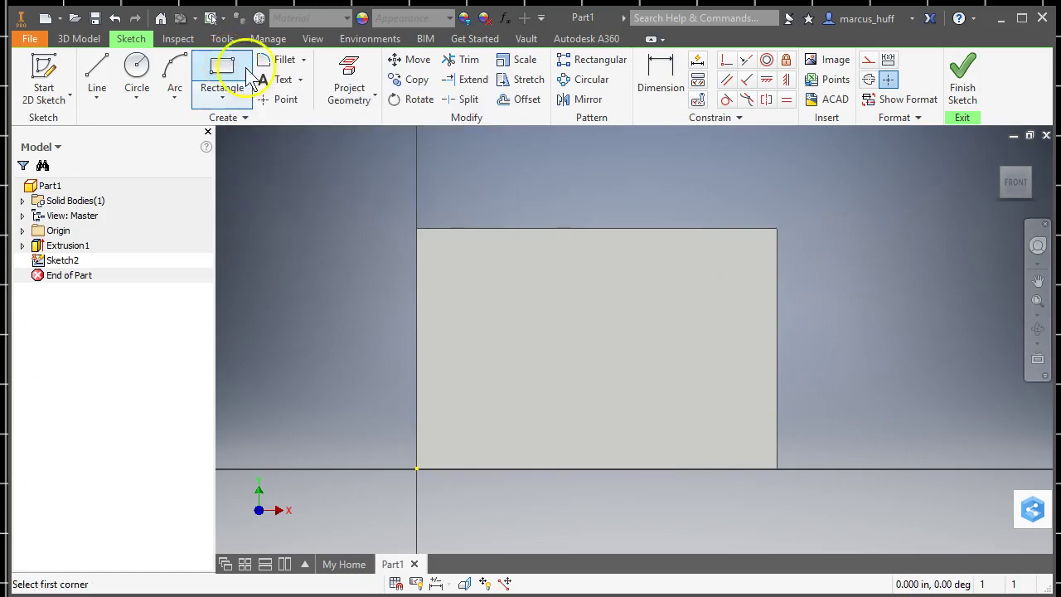
{"action": "left_click", "coordinate": [776, 227]}
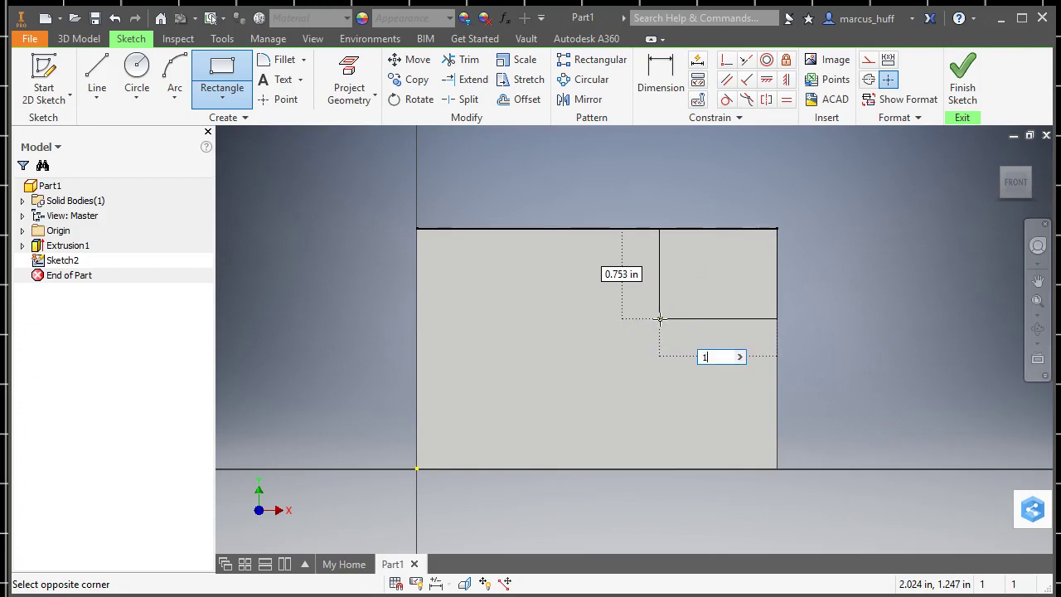
{"action": "key", "text": "Tab"}
{"action": "type", "text": "1"}
{"action": "key", "text": "Tab"}
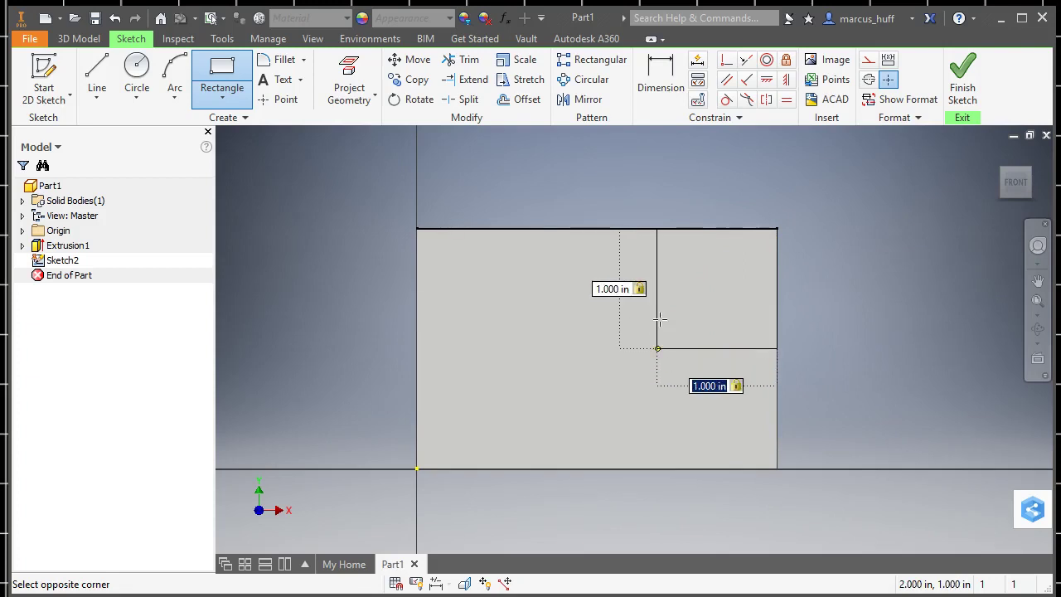
{"action": "key", "text": "Return"}
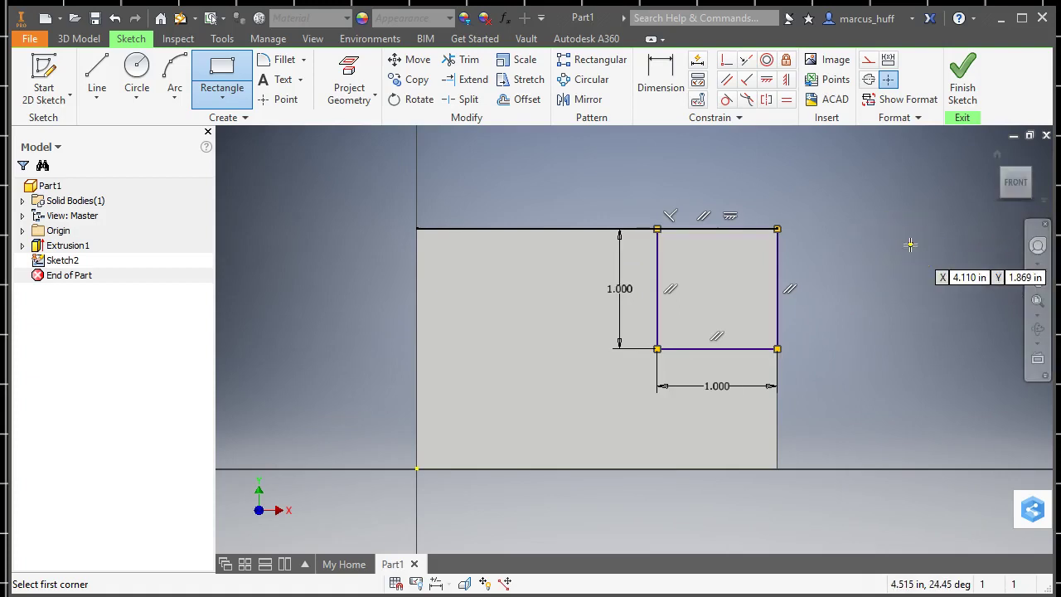
Cut the square 1 in into the block, notching its upper-right corner
{"action": "left_click", "coordinate": [959, 74]}
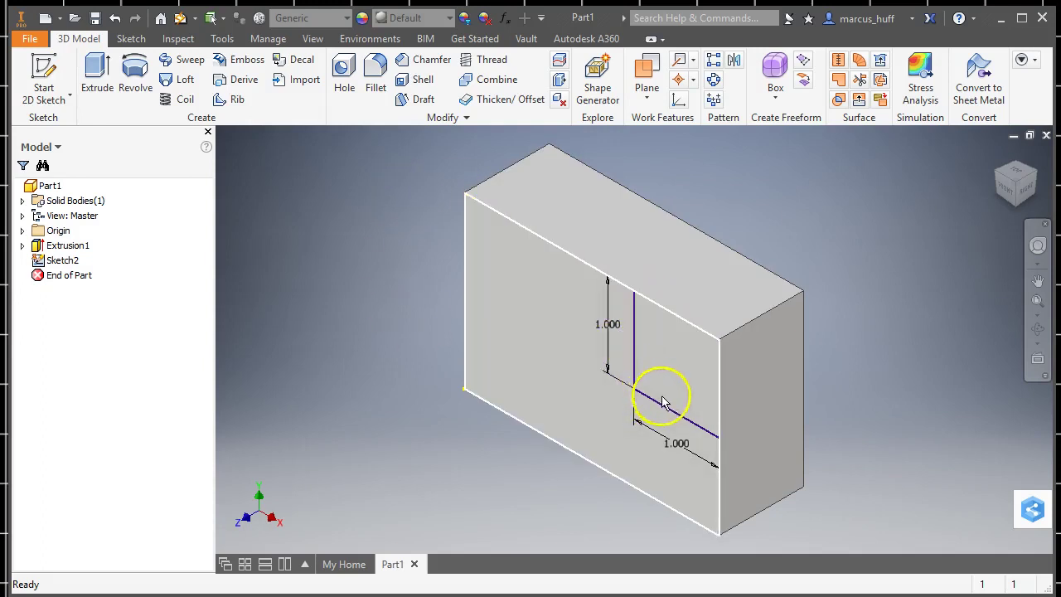
{"action": "left_click", "coordinate": [98, 78]}
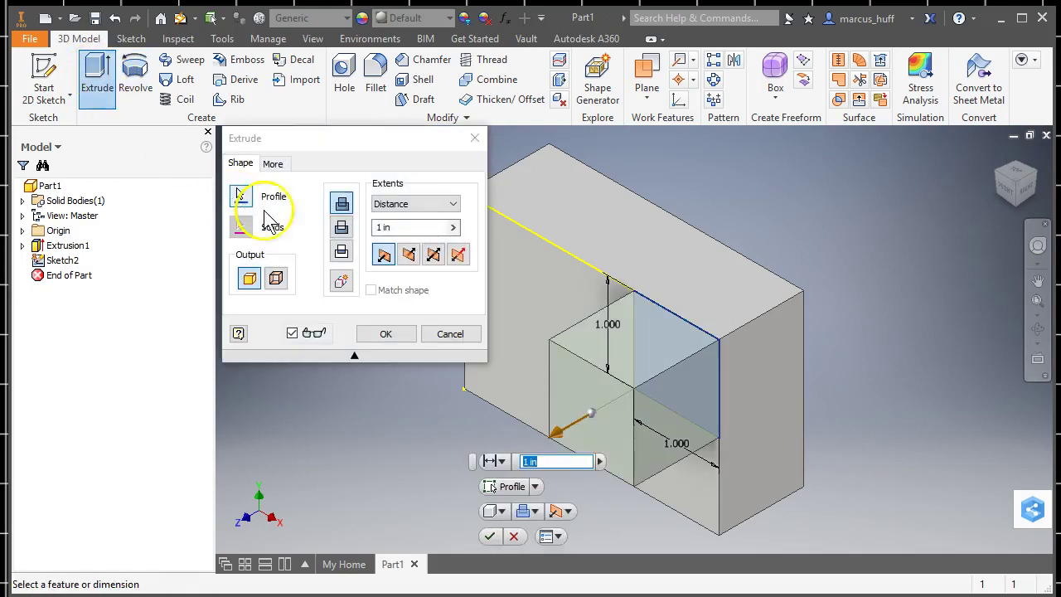
{"action": "left_click", "coordinate": [341, 226]}
{"action": "left_click", "coordinate": [408, 254]}
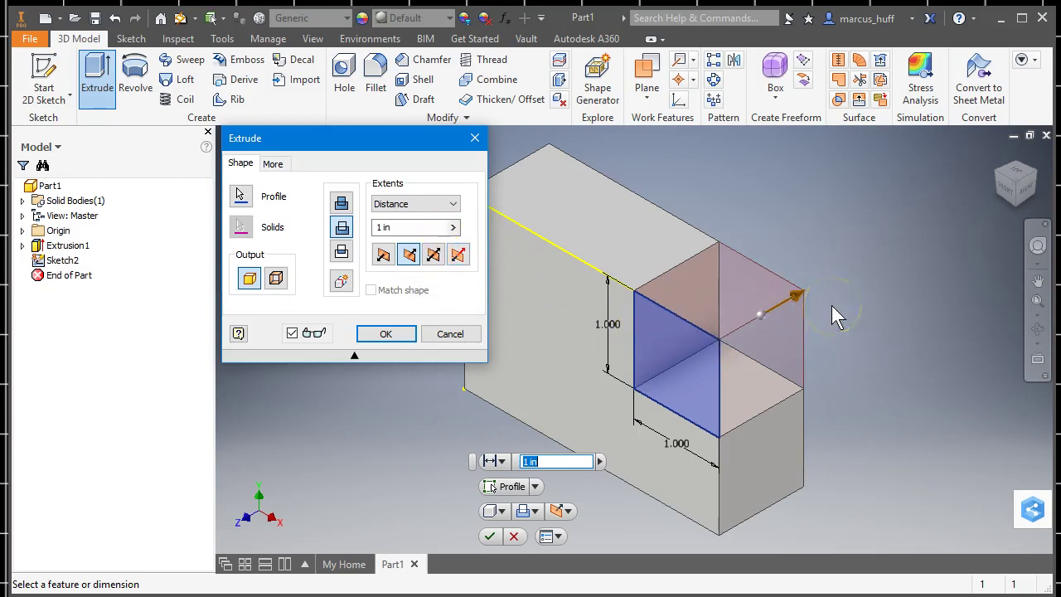
{"action": "left_click", "coordinate": [447, 207]}
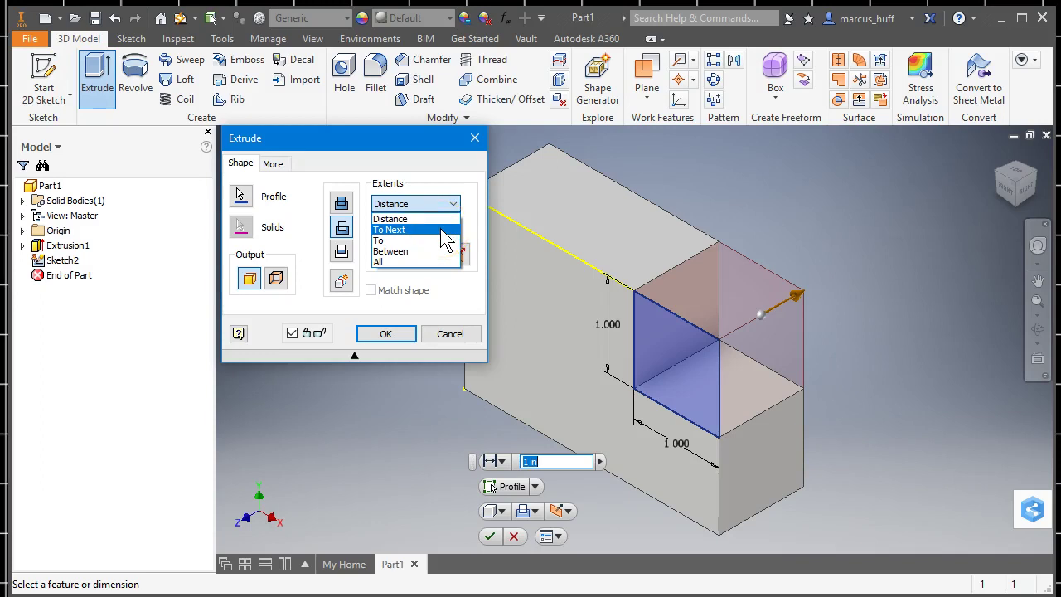
{"action": "left_click", "coordinate": [445, 232]}
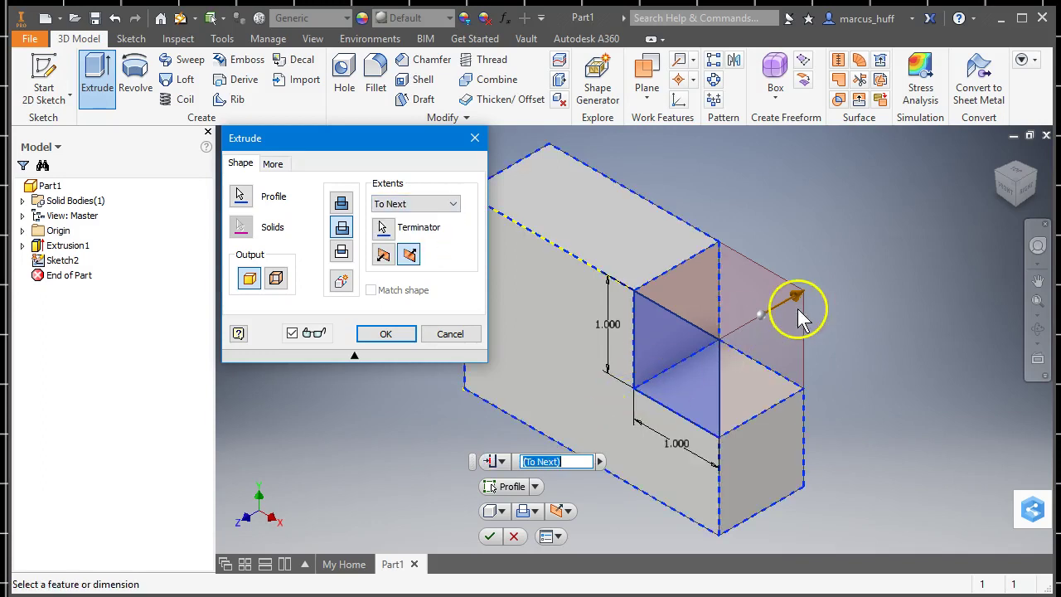
{"action": "left_click", "coordinate": [419, 204]}
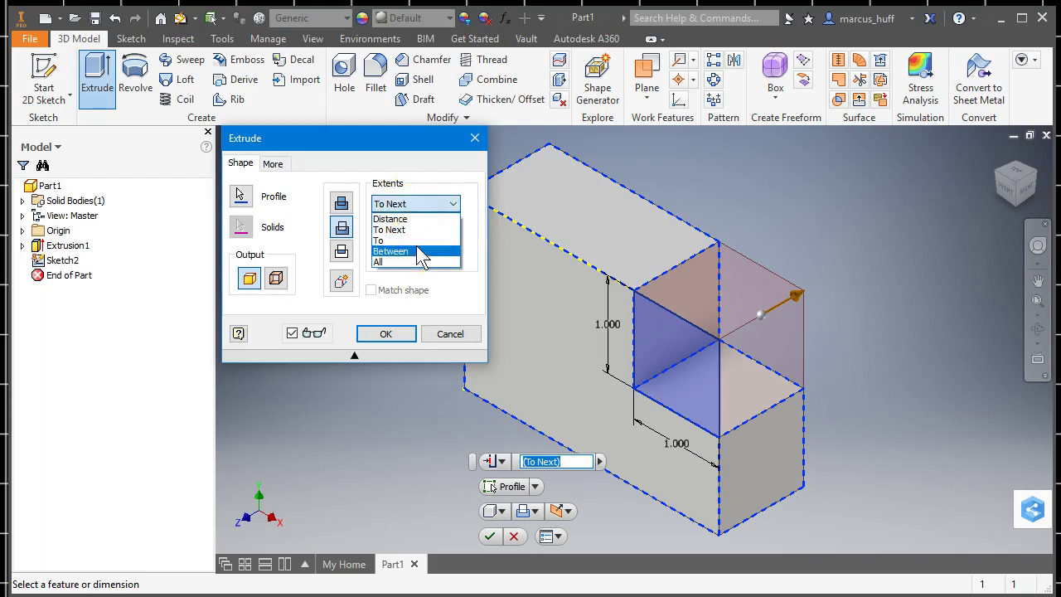
{"action": "left_click", "coordinate": [424, 264]}
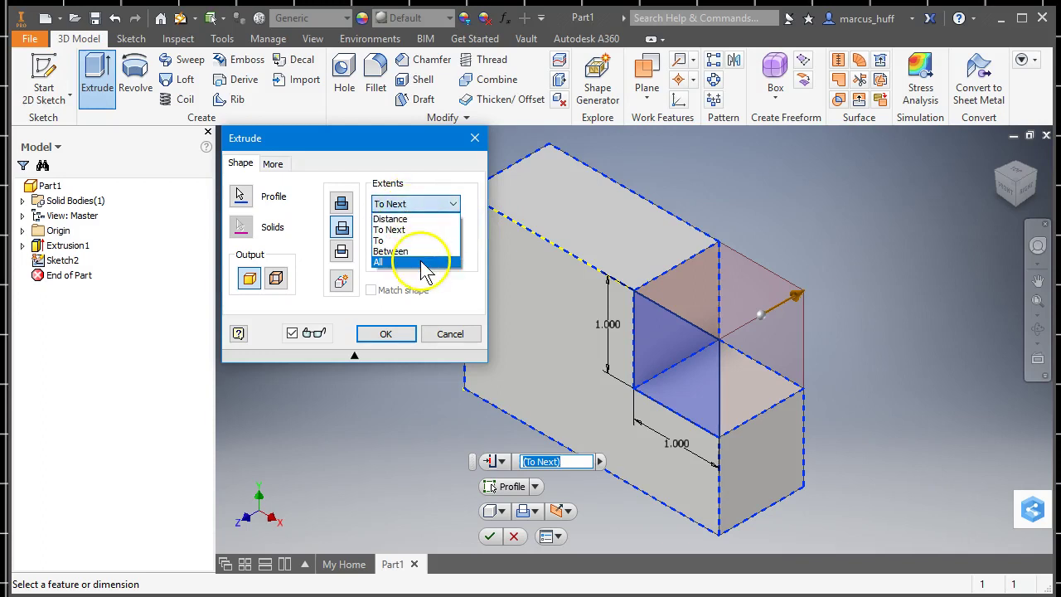
{"action": "left_click", "coordinate": [430, 220]}
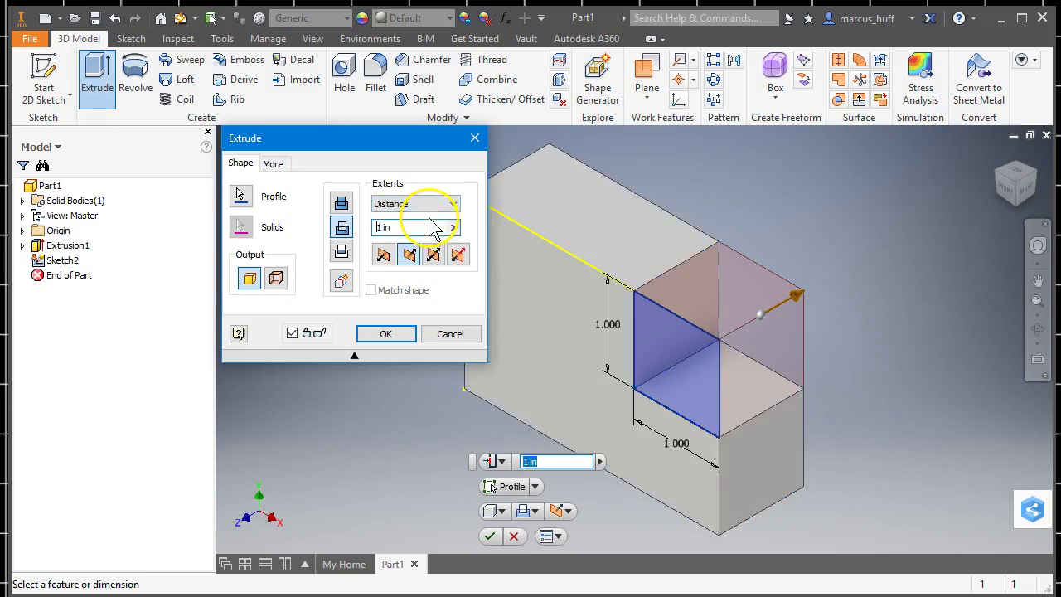
{"action": "left_click", "coordinate": [386, 334]}
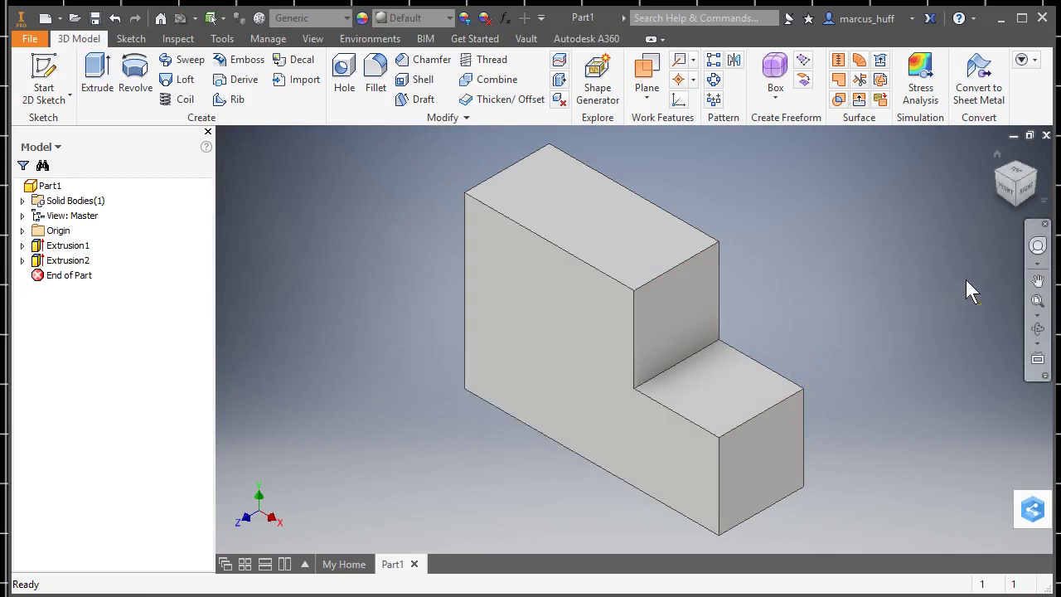
{"action": "left_click", "coordinate": [937, 285]}
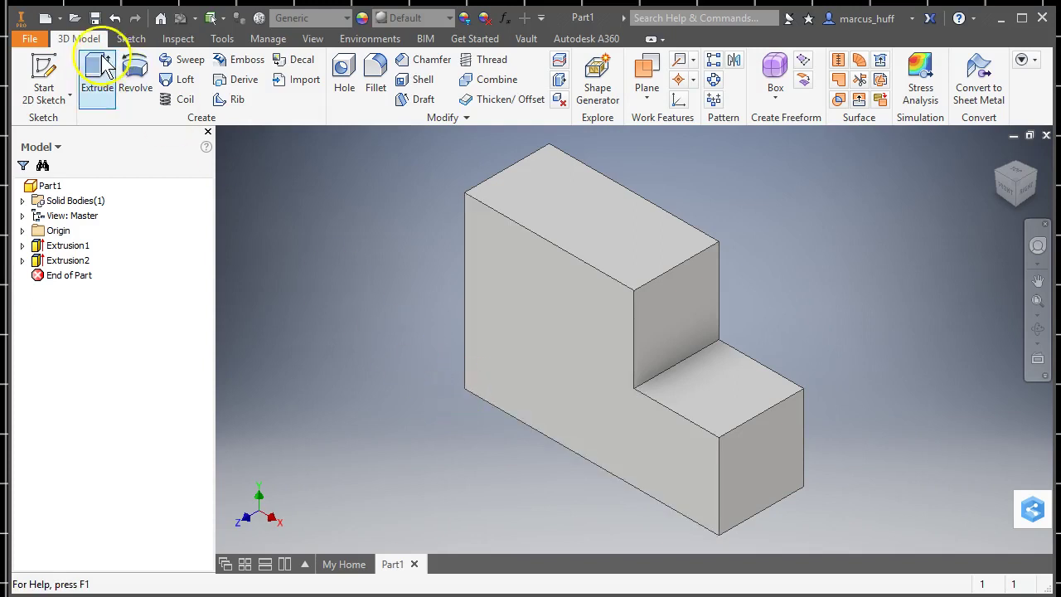
Sketch a 1 in by 1 in square from the origin at the front face's lower-left corner
{"action": "left_click", "coordinate": [43, 71]}
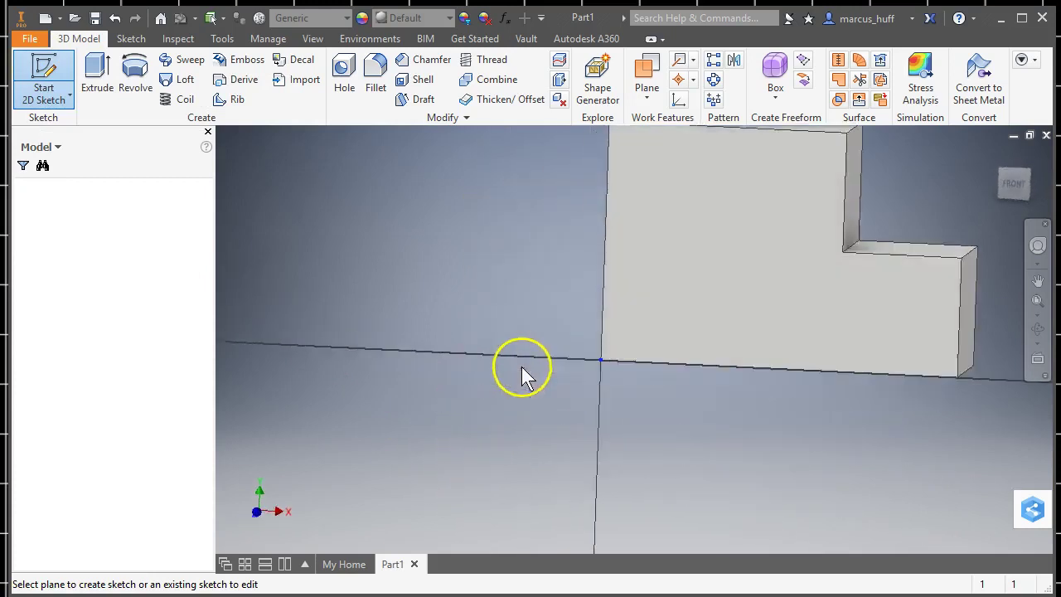
{"action": "left_click", "coordinate": [222, 68]}
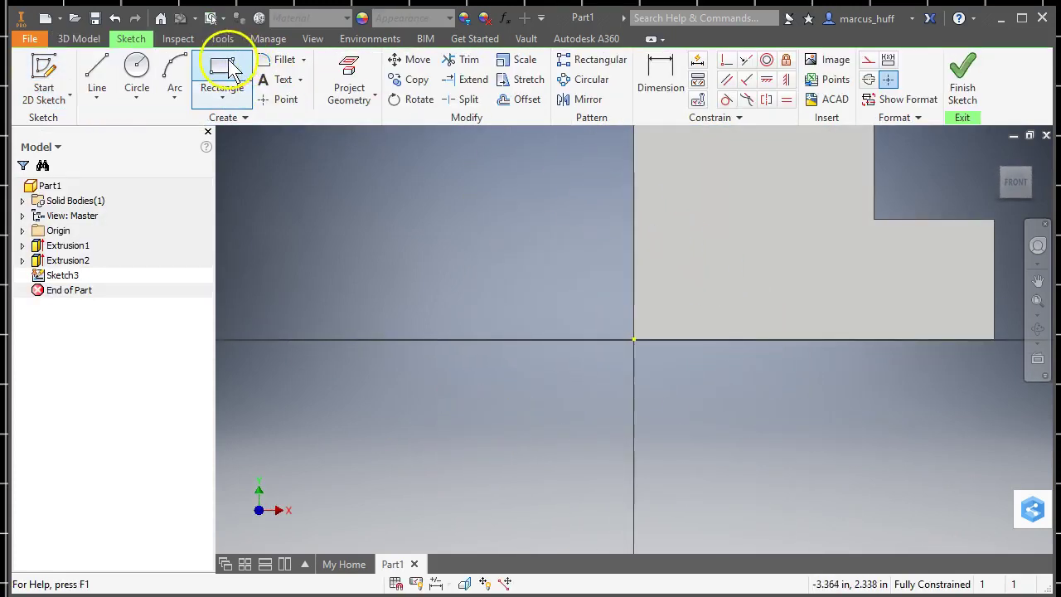
{"action": "left_click", "coordinate": [634, 339]}
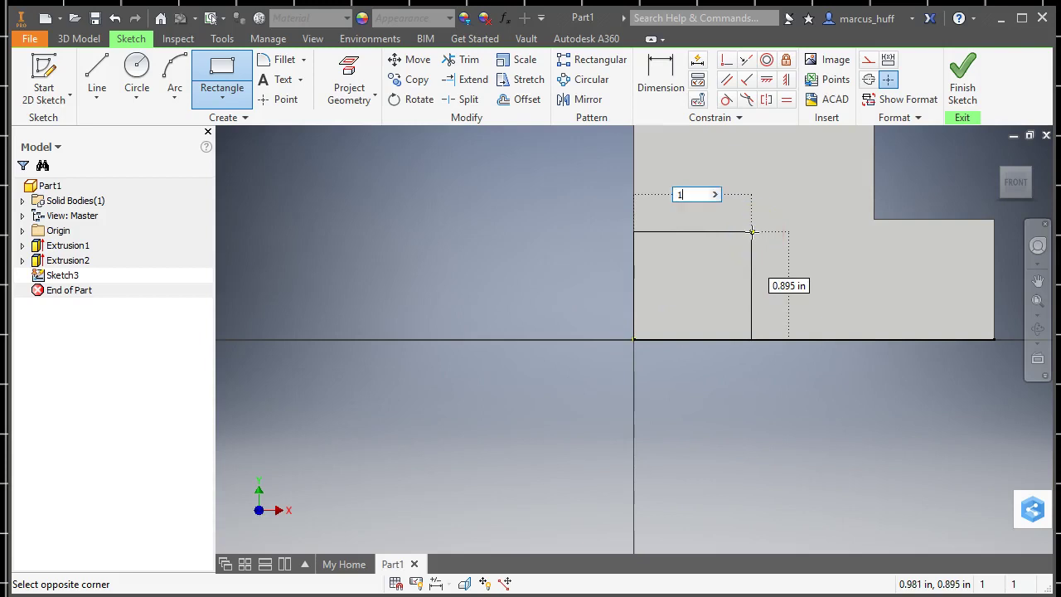
{"action": "type", "text": "1"}
{"action": "key", "text": "Tab"}
{"action": "key", "text": "Tab"}
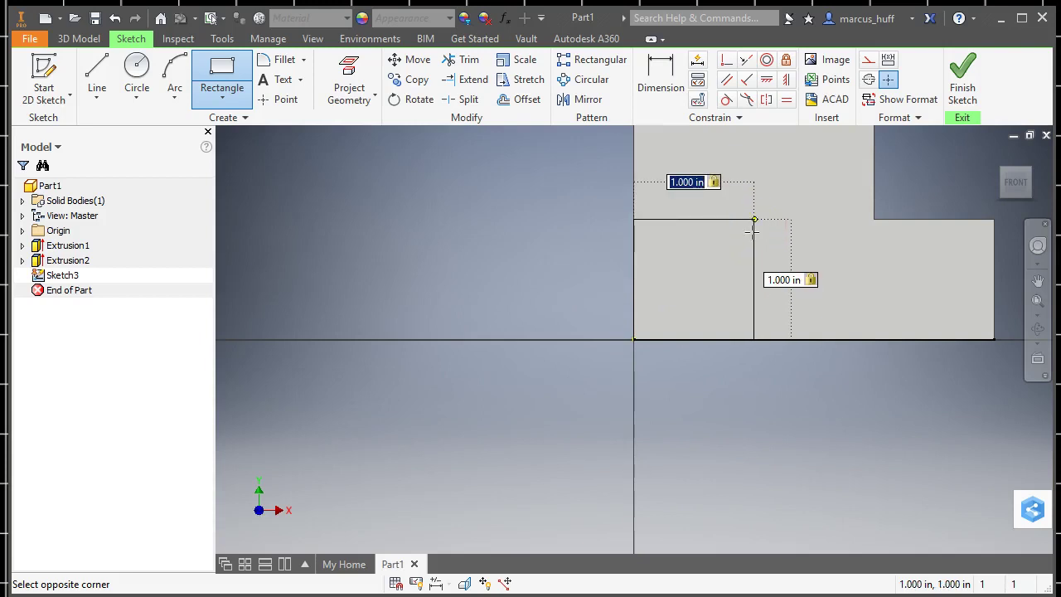
{"action": "key", "text": "Return"}
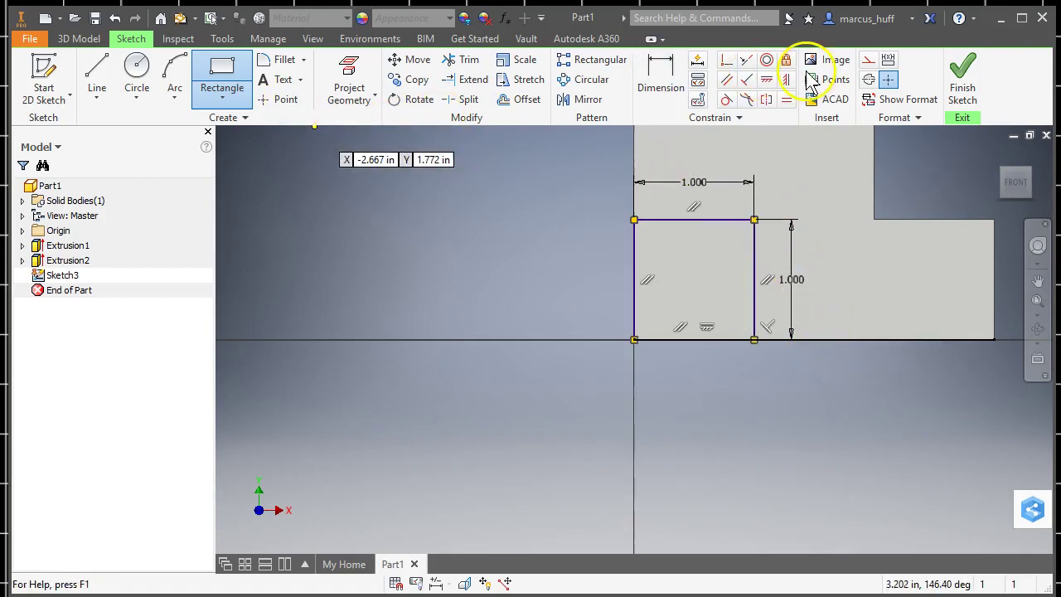
{"action": "left_click", "coordinate": [960, 82]}
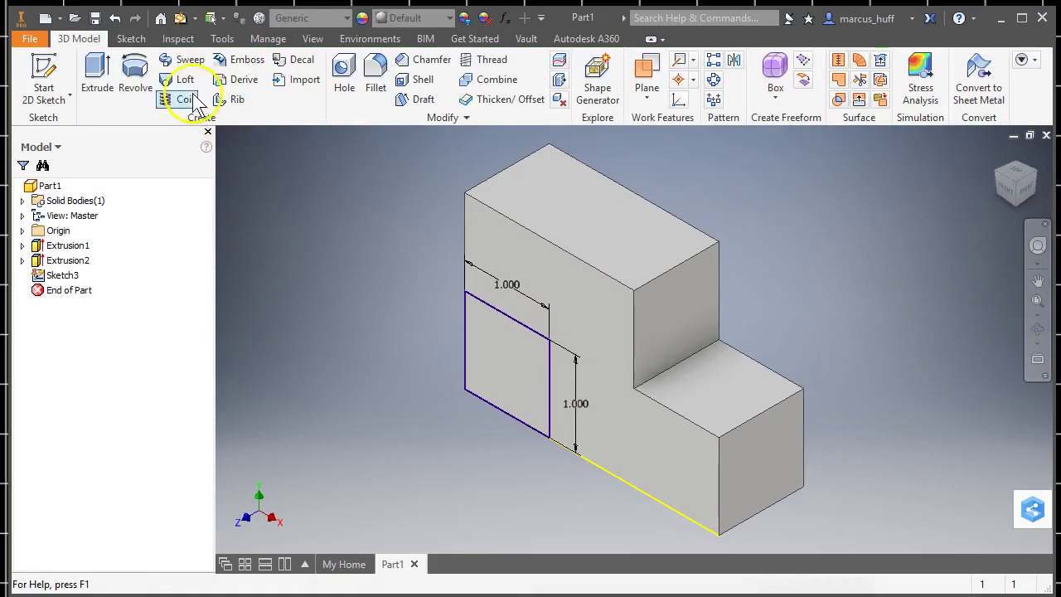
Extrude the new square 1 in outward, adding a cube as Extrusion3
{"action": "left_click", "coordinate": [94, 73]}
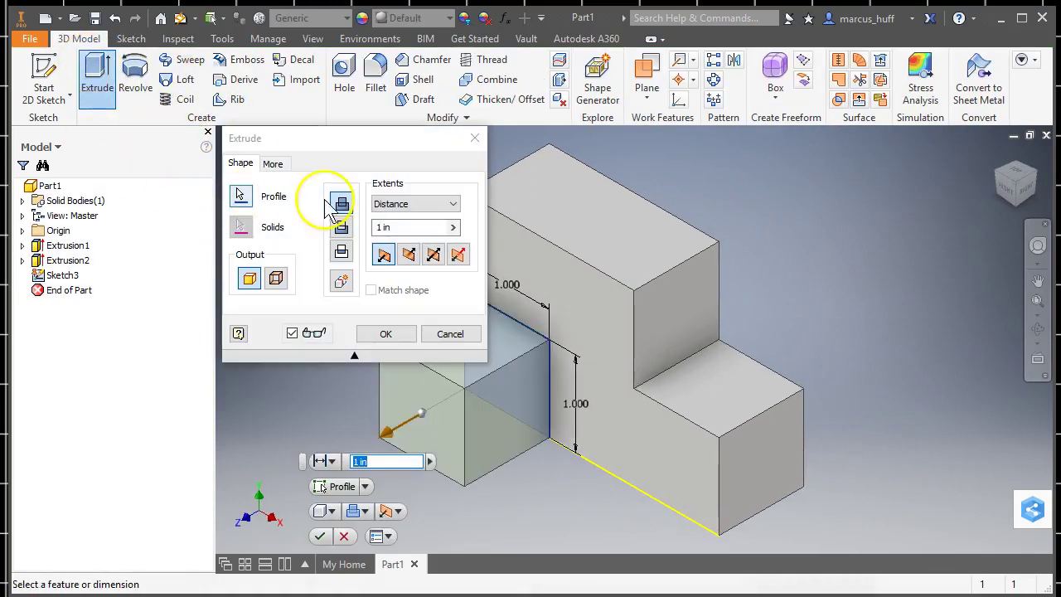
{"action": "left_click", "coordinate": [387, 333]}
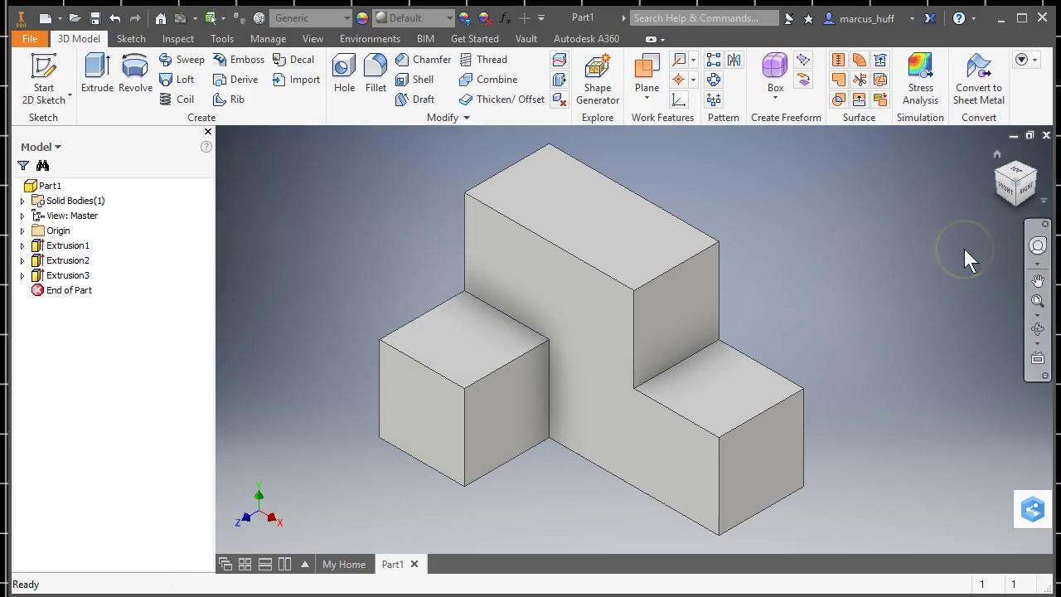
Set the part's material to Glass, then to ABS Plastic
{"action": "left_click", "coordinate": [304, 19]}
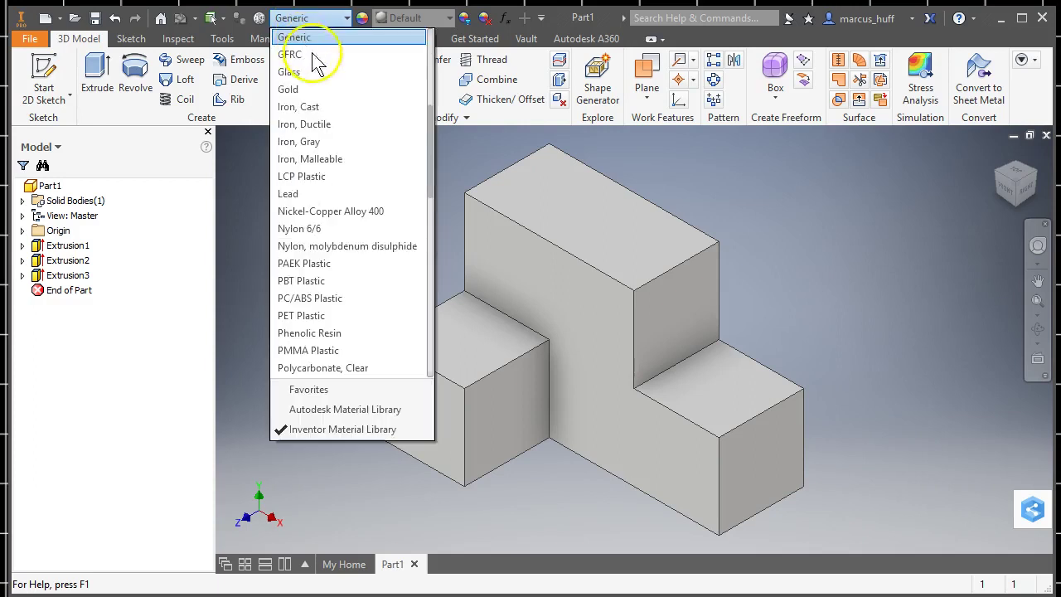
{"action": "left_click", "coordinate": [333, 74]}
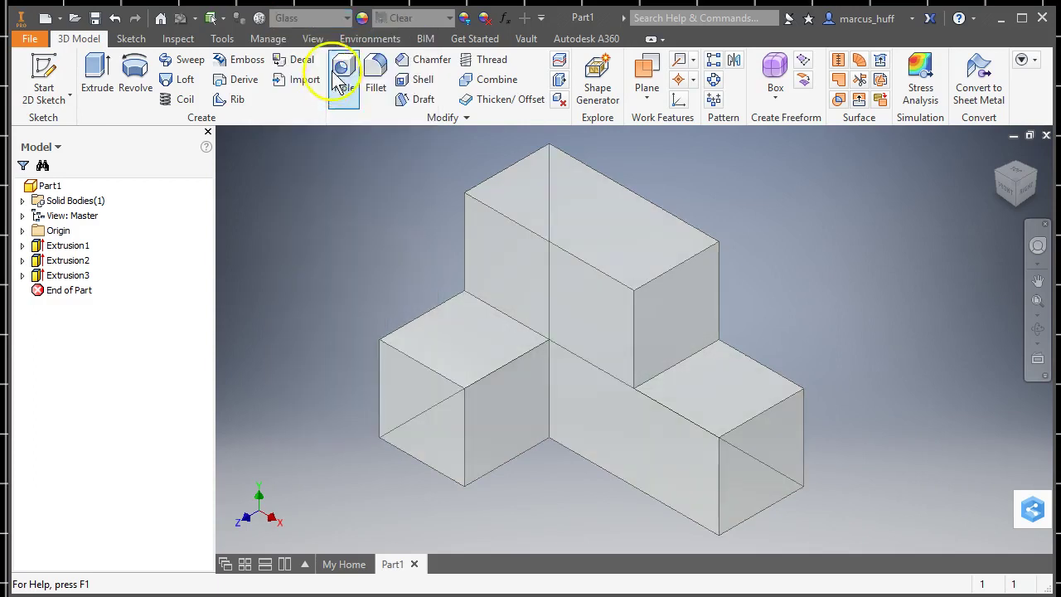
{"action": "left_click", "coordinate": [310, 18]}
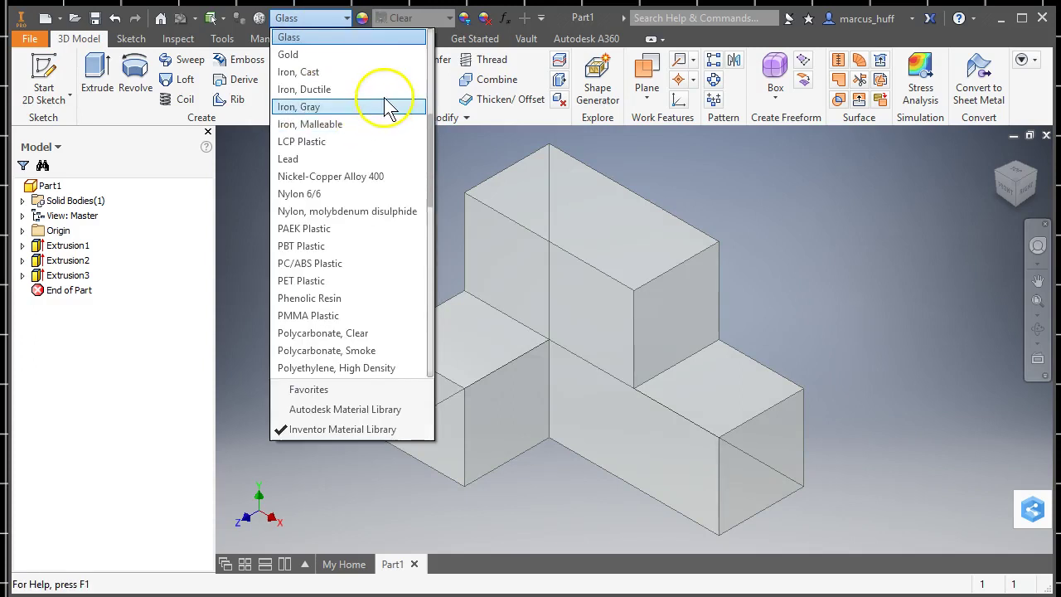
{"action": "scroll", "coordinate": [386, 104], "scroll_direction": "up", "scroll_amount": 6}
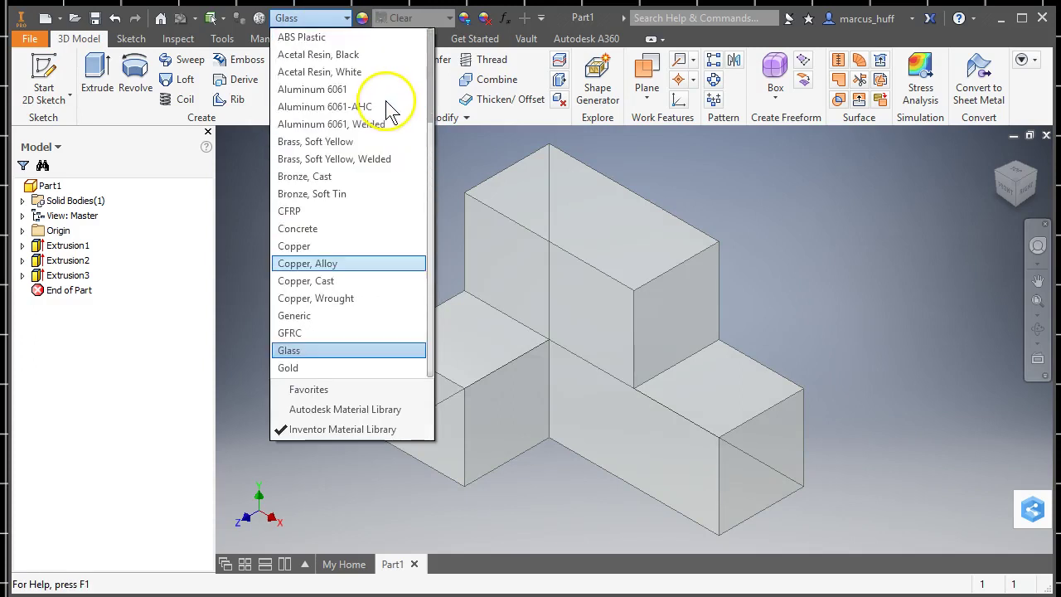
{"action": "left_click", "coordinate": [361, 37]}
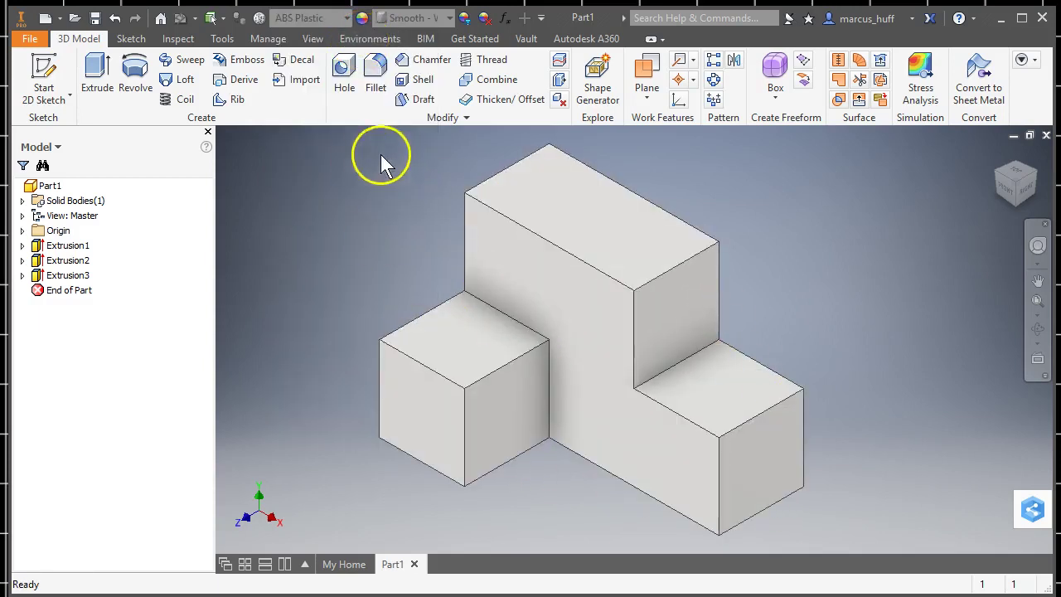
Switch to the Autodesk Material Library and apply SAN Plastic to the part
{"action": "left_click", "coordinate": [339, 18]}
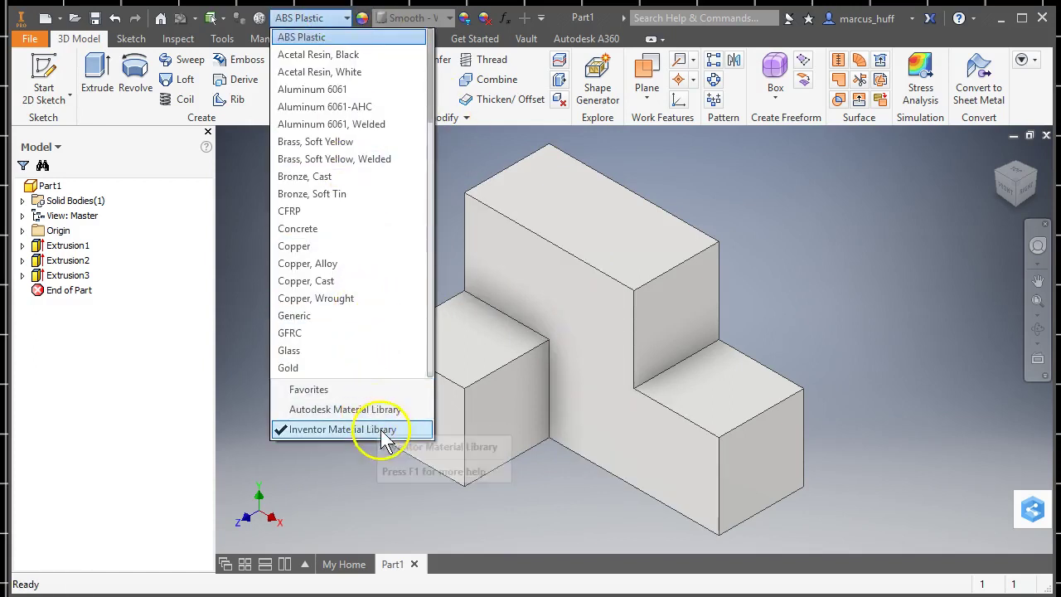
{"action": "left_click", "coordinate": [344, 410]}
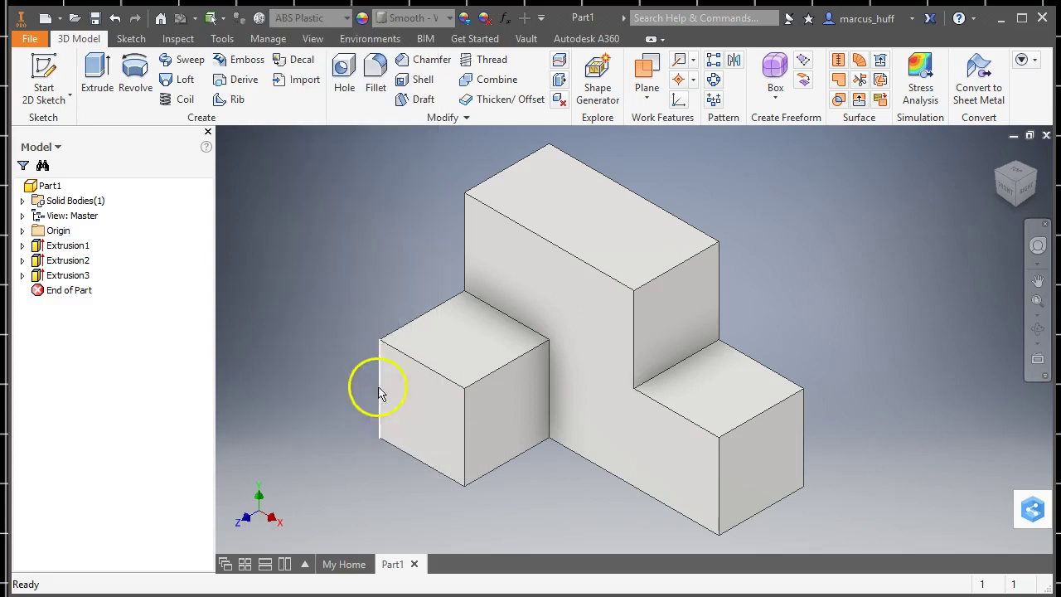
{"action": "left_click", "coordinate": [341, 18]}
{"action": "scroll", "coordinate": [373, 245], "scroll_direction": "down", "scroll_amount": 20}
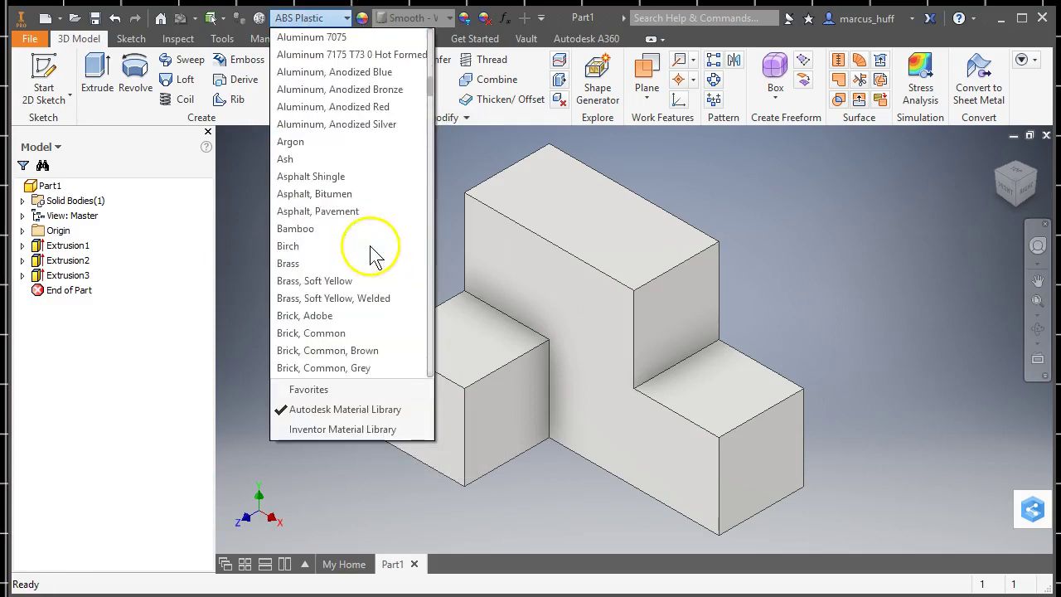
{"action": "scroll", "coordinate": [373, 247], "scroll_direction": "down", "scroll_amount": 20}
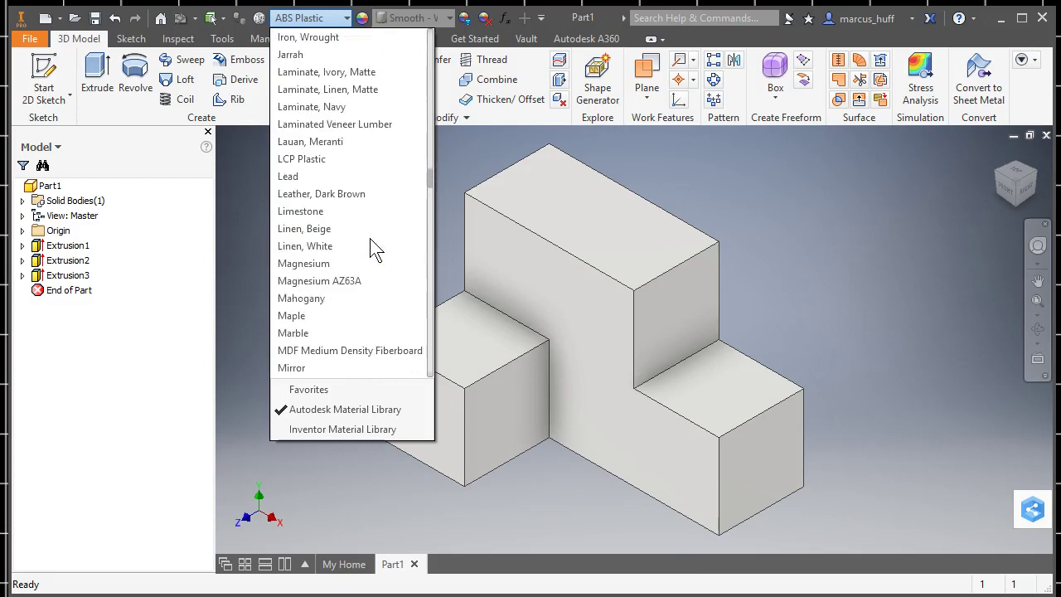
{"action": "scroll", "coordinate": [372, 247], "scroll_direction": "down", "scroll_amount": 15}
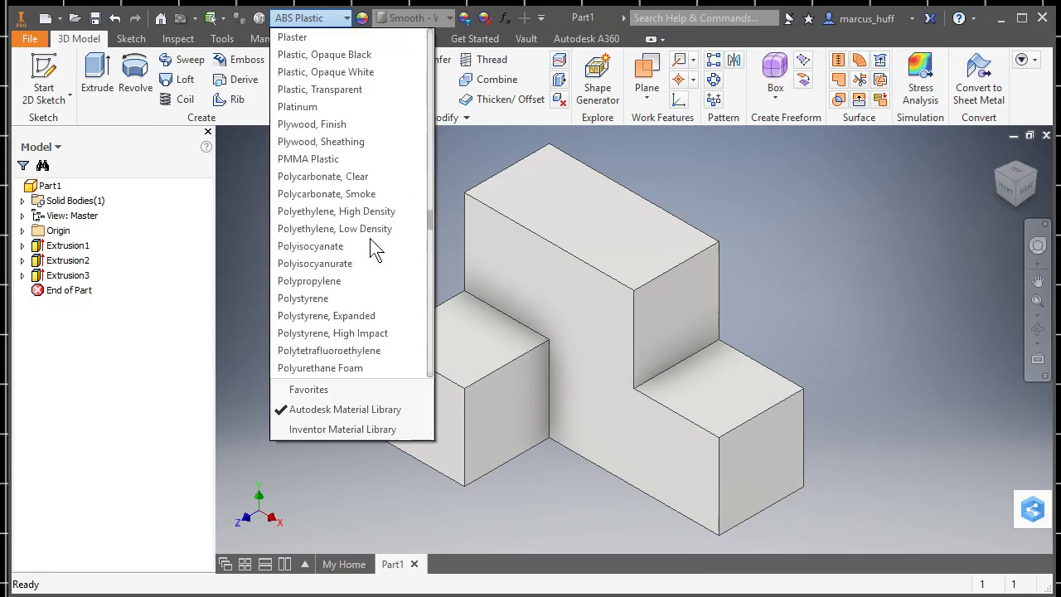
{"action": "scroll", "coordinate": [373, 247], "scroll_direction": "down", "scroll_amount": 1}
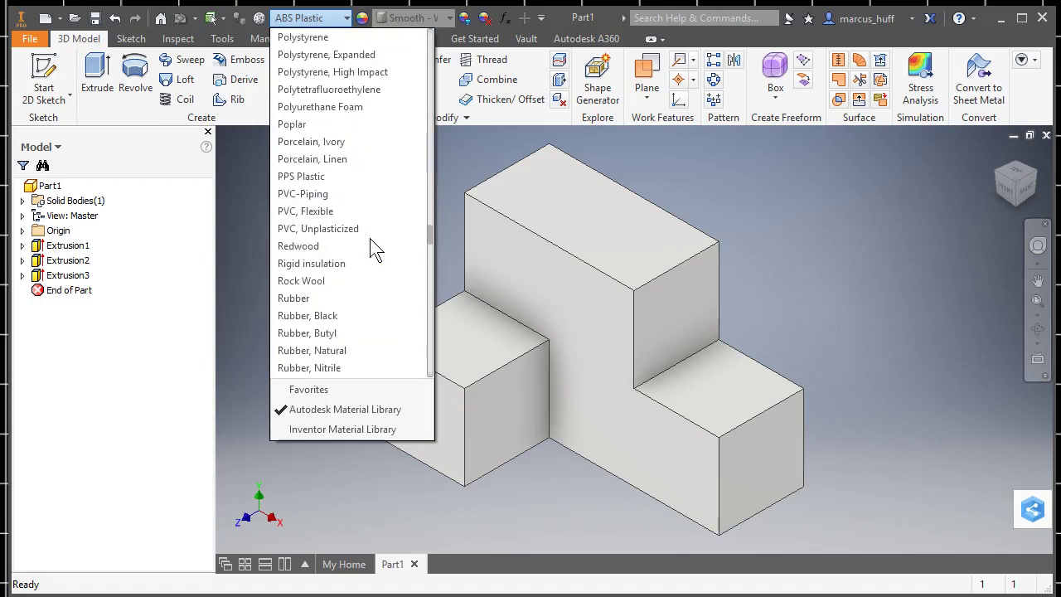
{"action": "scroll", "coordinate": [373, 247], "scroll_direction": "down", "scroll_amount": 2}
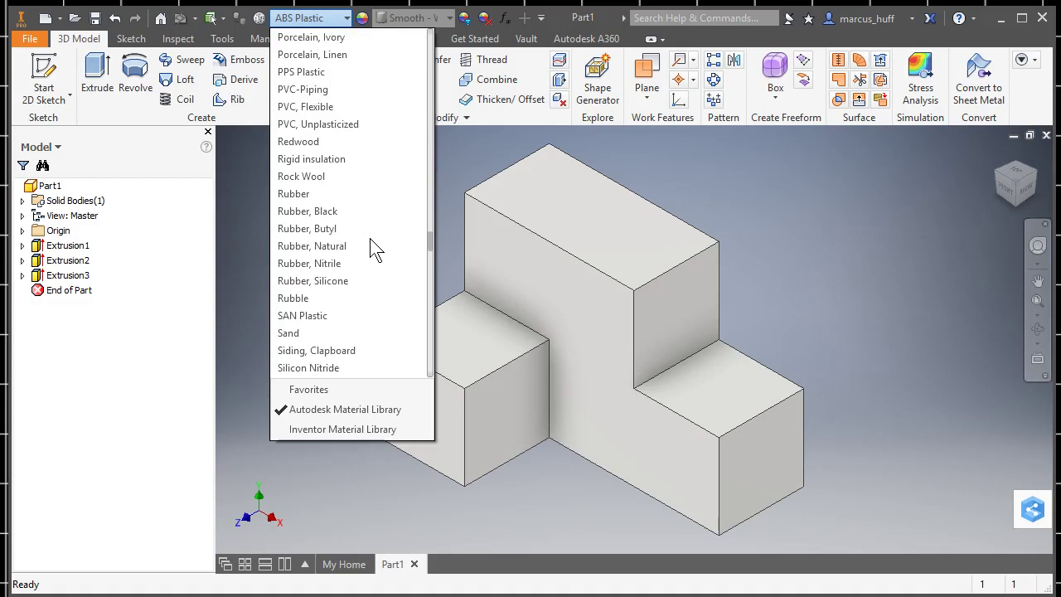
{"action": "left_click", "coordinate": [373, 316]}
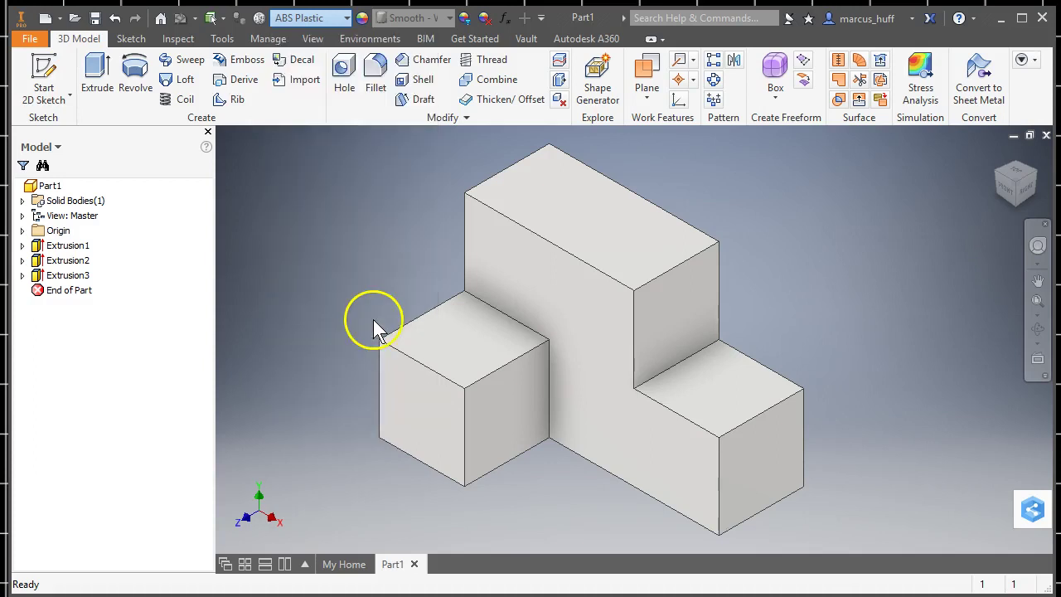
Change the part's material back to ABS Plastic
{"action": "left_click", "coordinate": [307, 20]}
{"action": "scroll", "coordinate": [318, 282], "scroll_direction": "down", "scroll_amount": 1}
{"action": "scroll", "coordinate": [317, 282], "scroll_direction": "down", "scroll_amount": 3}
{"action": "scroll", "coordinate": [318, 282], "scroll_direction": "up", "scroll_amount": 20}
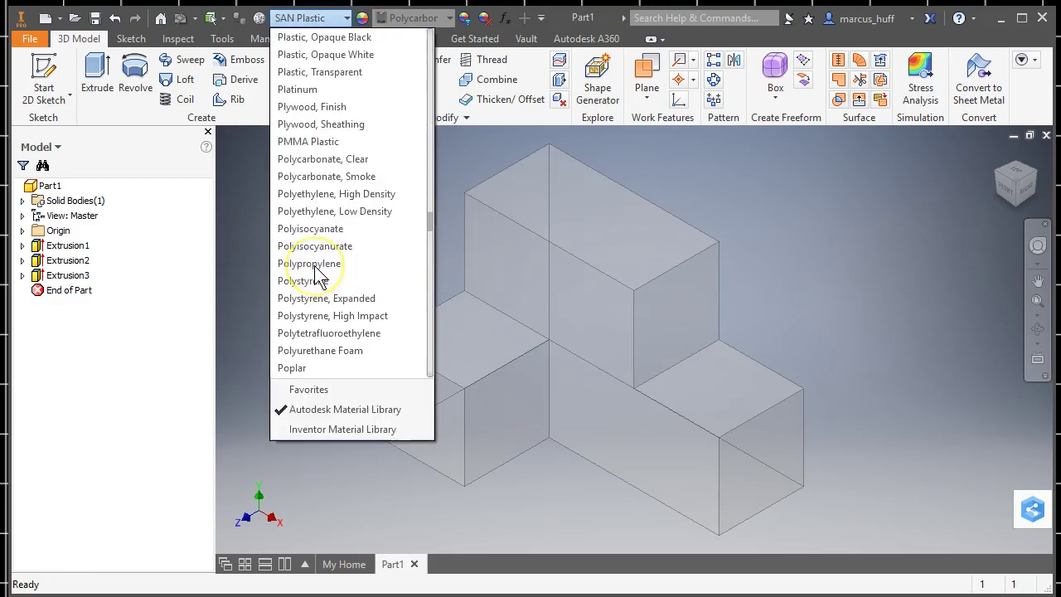
{"action": "scroll", "coordinate": [317, 280], "scroll_direction": "up", "scroll_amount": 20}
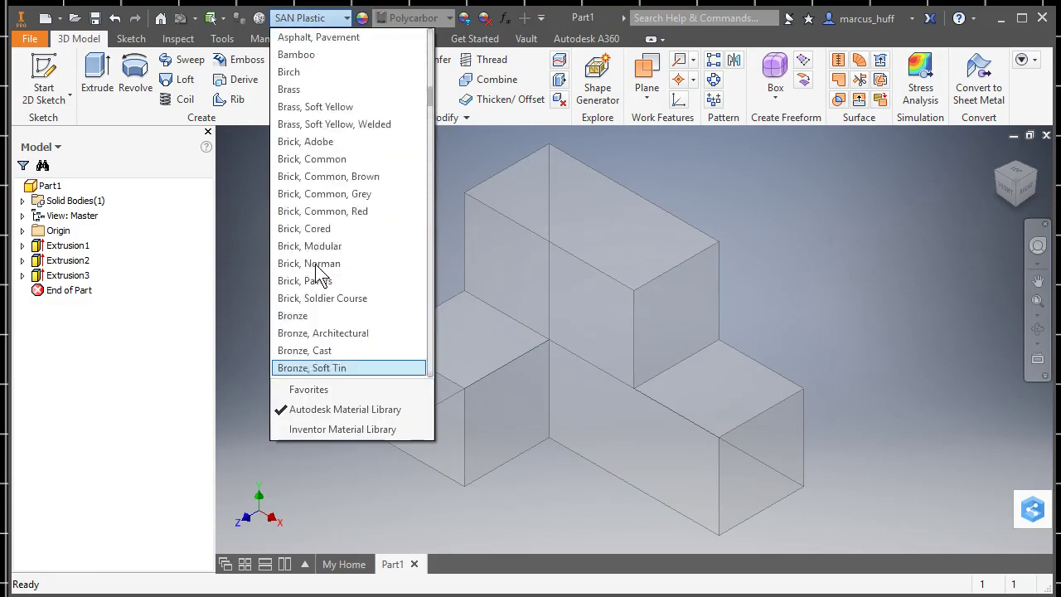
{"action": "scroll", "coordinate": [373, 232], "scroll_direction": "up", "scroll_amount": 8}
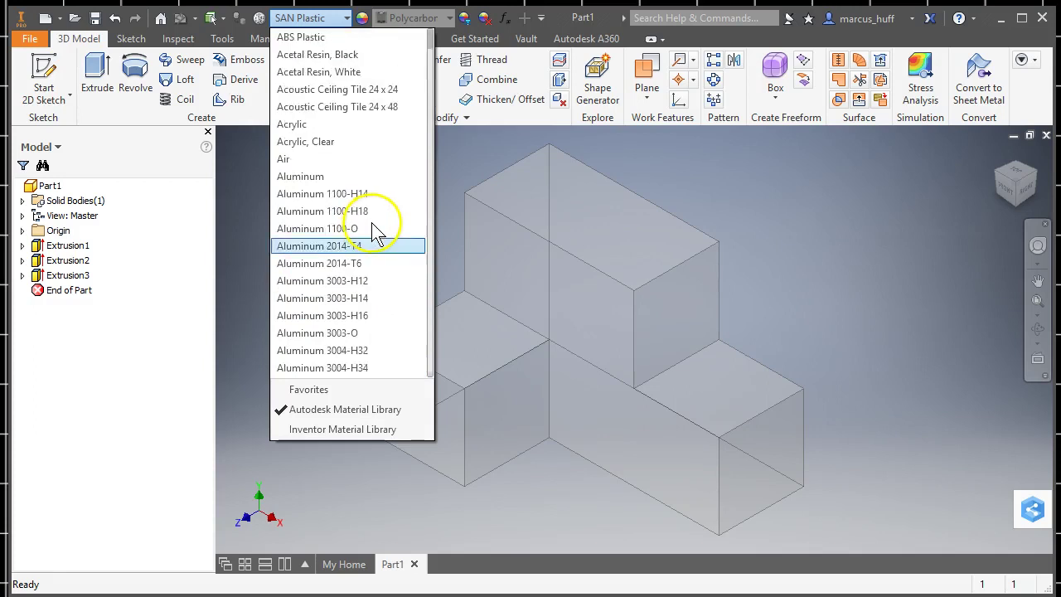
{"action": "left_click", "coordinate": [369, 35]}
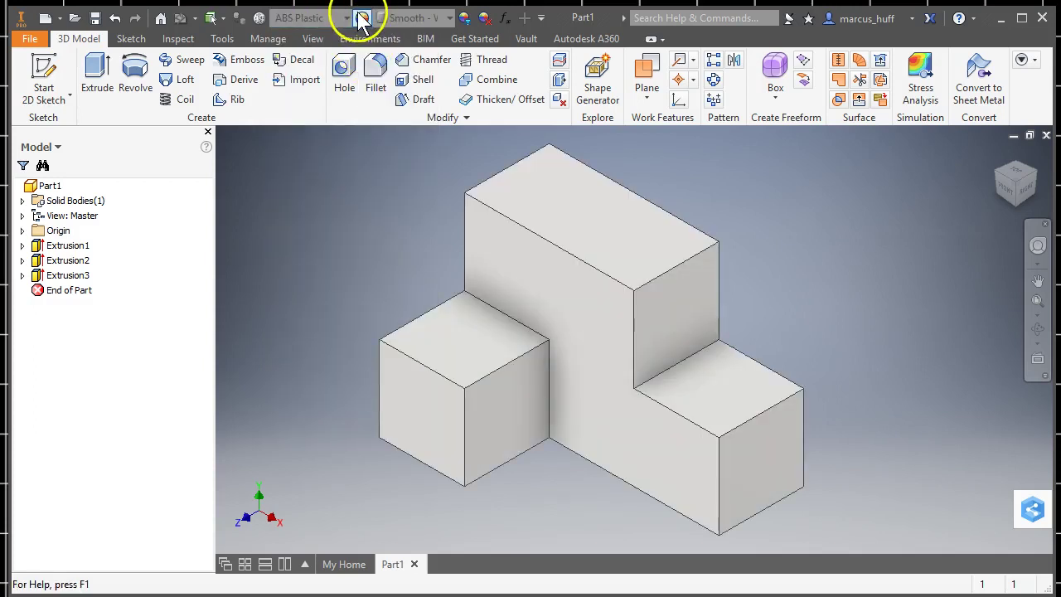
Open and close the Appearance Browser, then show the Adjust appearance colour wheel
{"action": "left_click", "coordinate": [362, 18]}
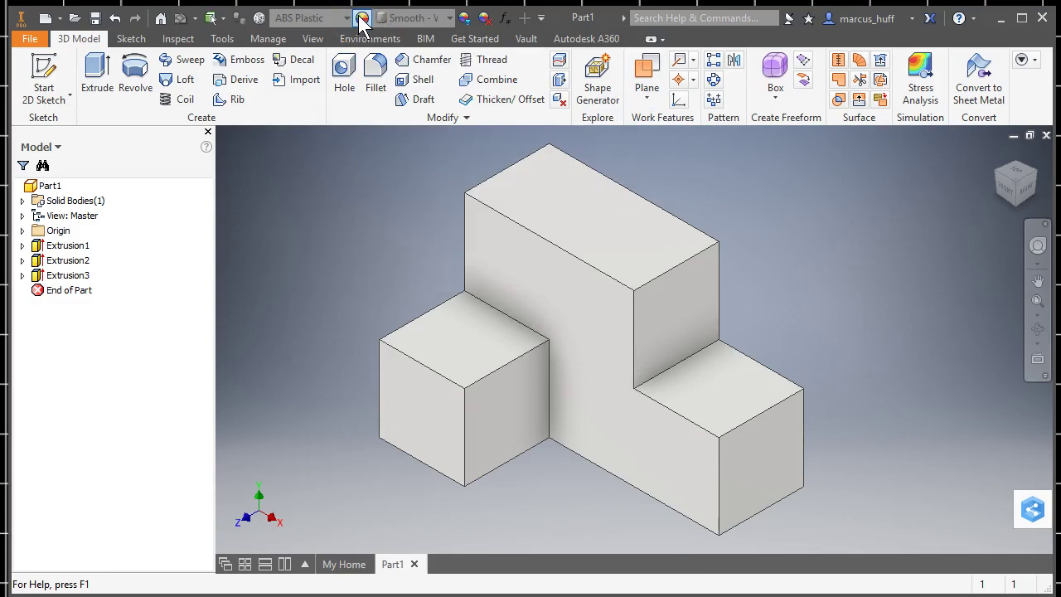
{"action": "left_click", "coordinate": [712, 200]}
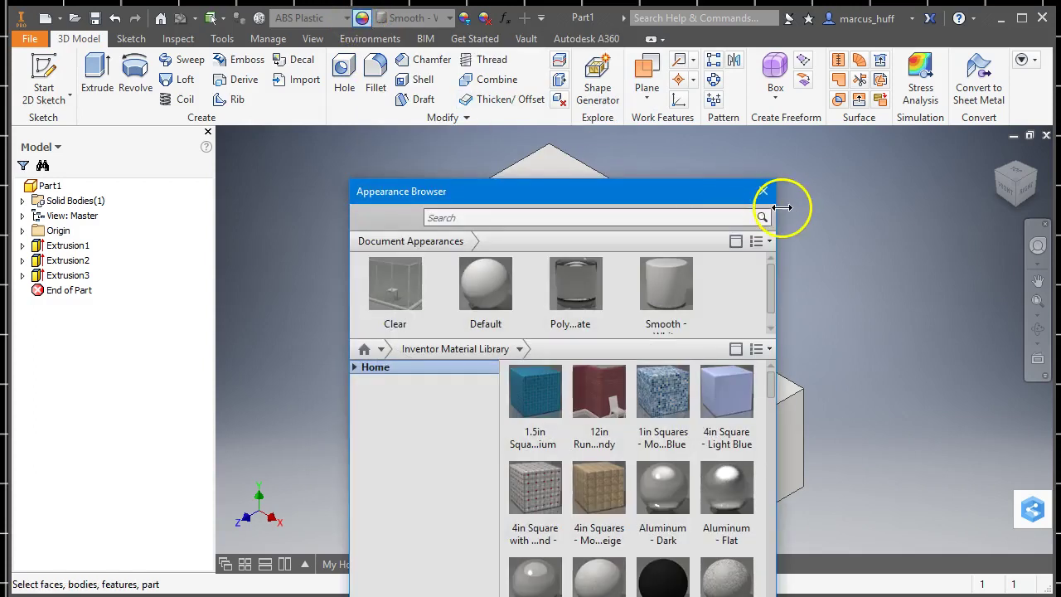
{"action": "left_click", "coordinate": [763, 190]}
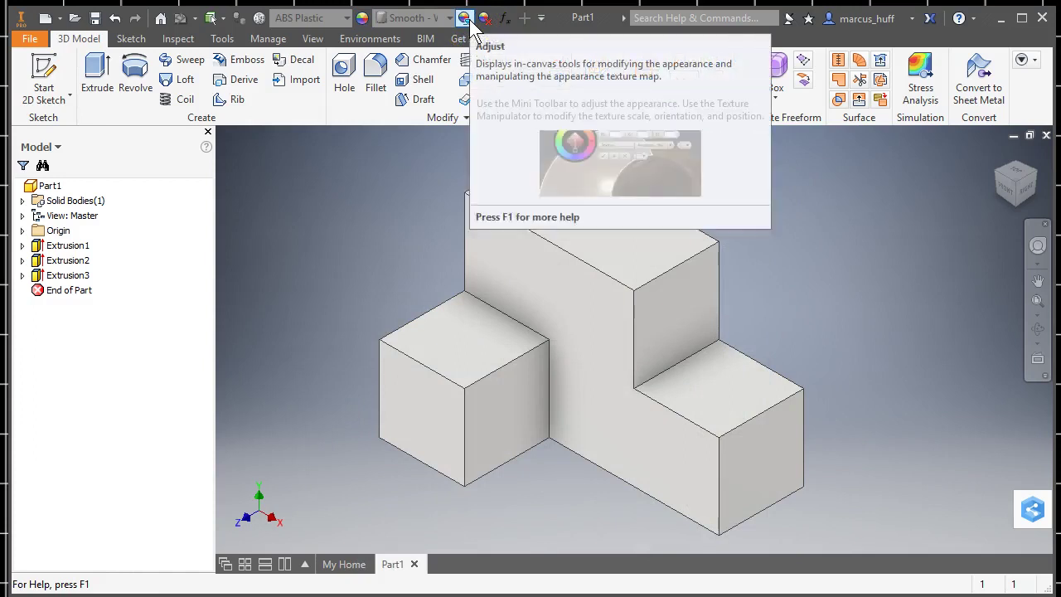
{"action": "left_click", "coordinate": [470, 22]}
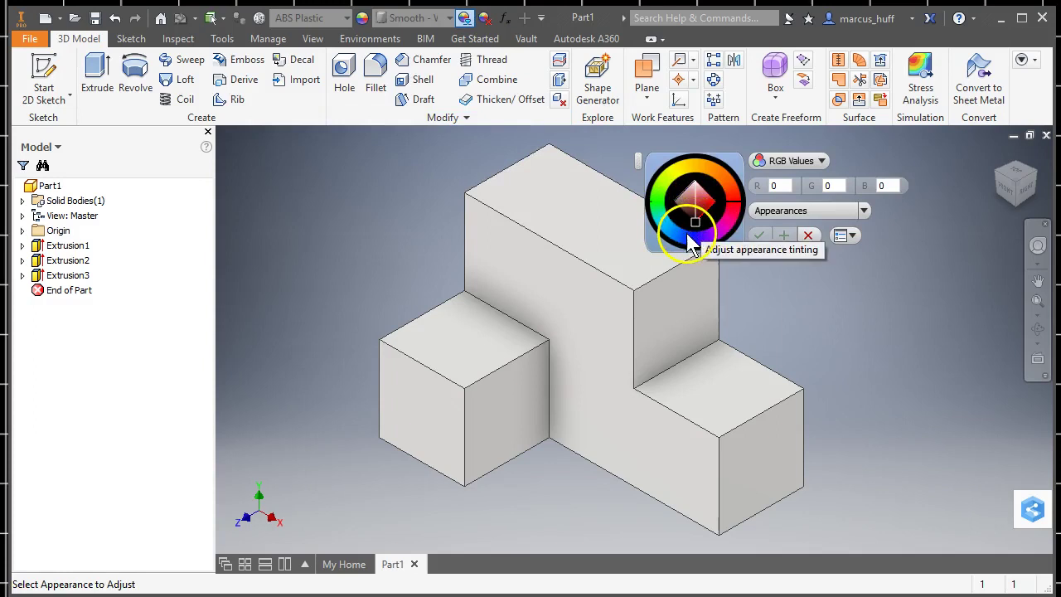
Select the part body and adjust the colour wheel to a pale blue, RGB 48, 155, 226, then apply it
{"action": "left_click_drag", "start_coordinate": [686, 233], "coordinate": [682, 247]}
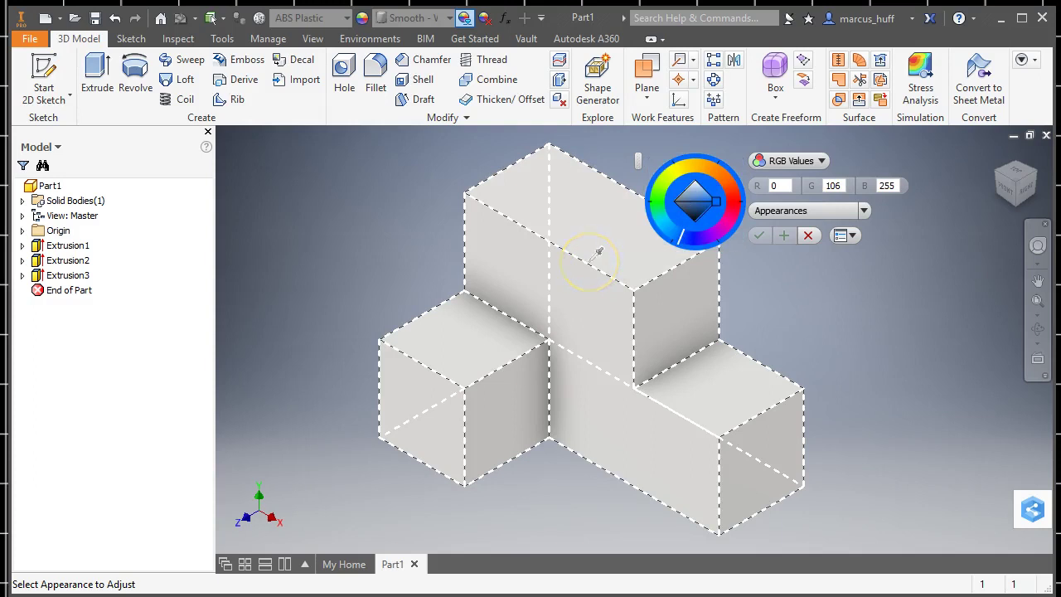
{"action": "left_click", "coordinate": [614, 290]}
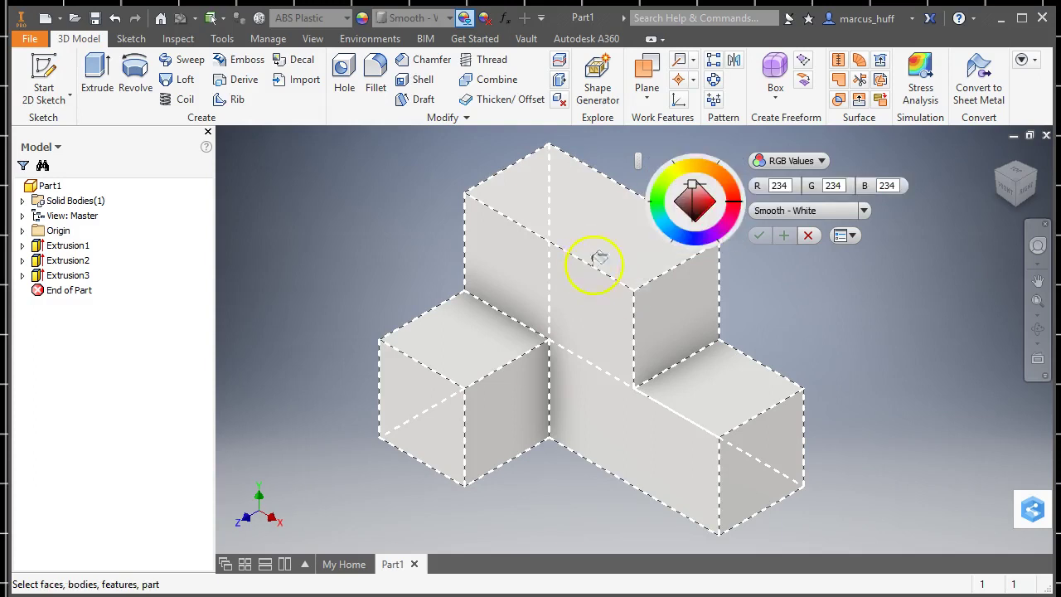
{"action": "left_click", "coordinate": [689, 239]}
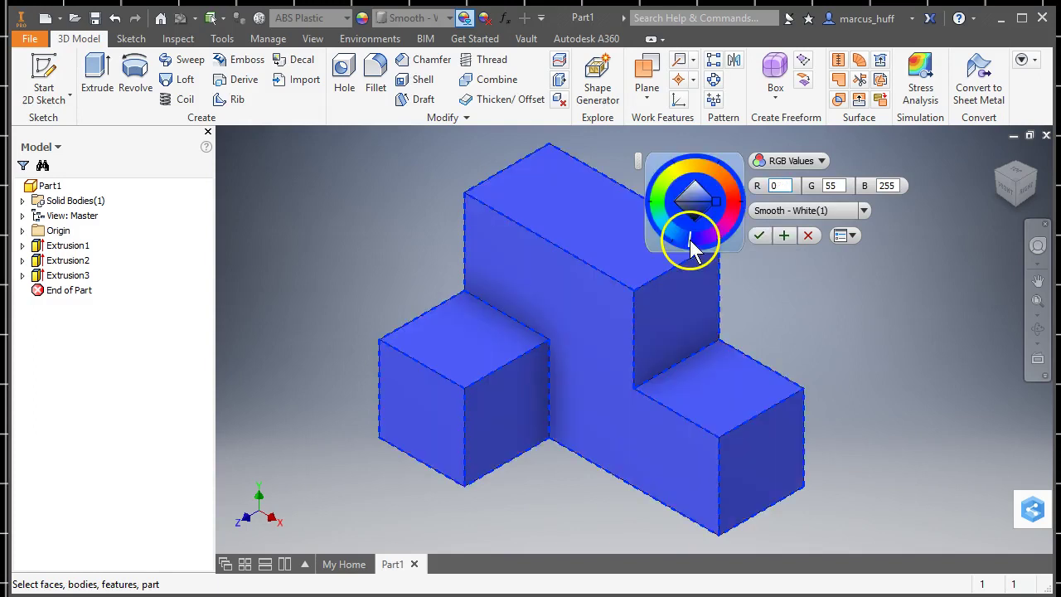
{"action": "mouse_move", "coordinate": [689, 239]}
{"action": "left_mouse_down"}
{"action": "mouse_move", "coordinate": [668, 238]}
{"action": "mouse_move", "coordinate": [653, 184]}
{"action": "mouse_move", "coordinate": [690, 163]}
{"action": "mouse_move", "coordinate": [717, 176]}
{"action": "mouse_move", "coordinate": [733, 203]}
{"action": "mouse_move", "coordinate": [701, 232]}
{"action": "mouse_move", "coordinate": [673, 232]}
{"action": "left_mouse_up"}
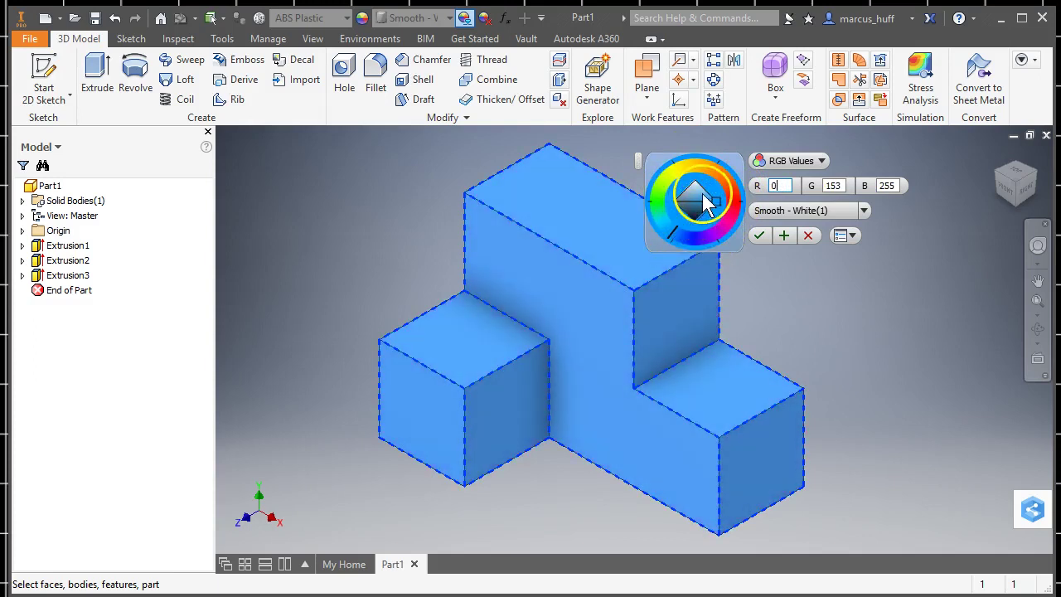
{"action": "left_click", "coordinate": [699, 197]}
{"action": "mouse_move", "coordinate": [699, 197]}
{"action": "left_mouse_down"}
{"action": "mouse_move", "coordinate": [696, 188]}
{"action": "mouse_move", "coordinate": [696, 217]}
{"action": "mouse_move", "coordinate": [695, 207]}
{"action": "mouse_move", "coordinate": [717, 214]}
{"action": "mouse_move", "coordinate": [691, 201]}
{"action": "mouse_move", "coordinate": [707, 201]}
{"action": "left_mouse_up"}
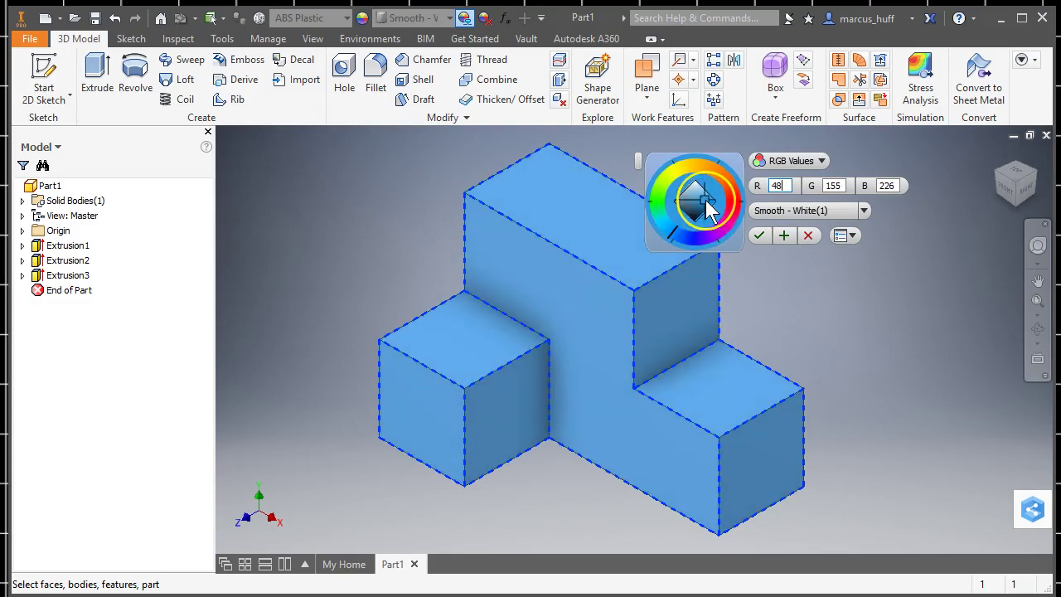
{"action": "left_click", "coordinate": [758, 236]}
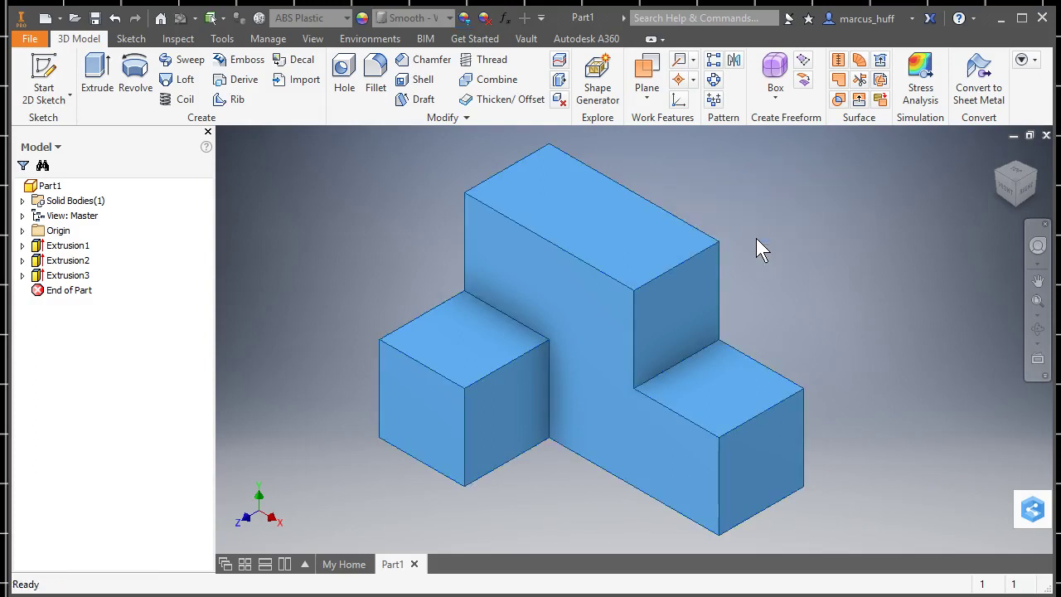